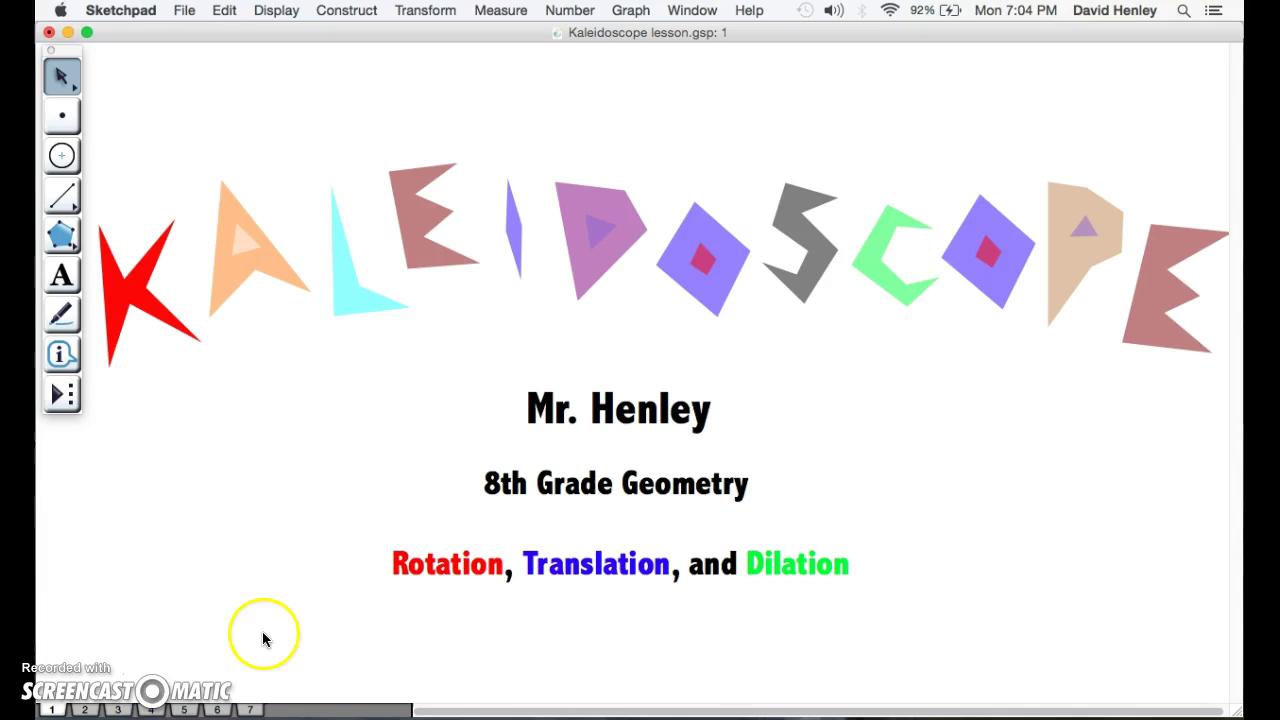
# Go to page 2 of Kaleidoscope lesson.gsp, showing Common Core Standard CCSS.Math.Content.8.G.A.4
pyautogui.click(93, 710)
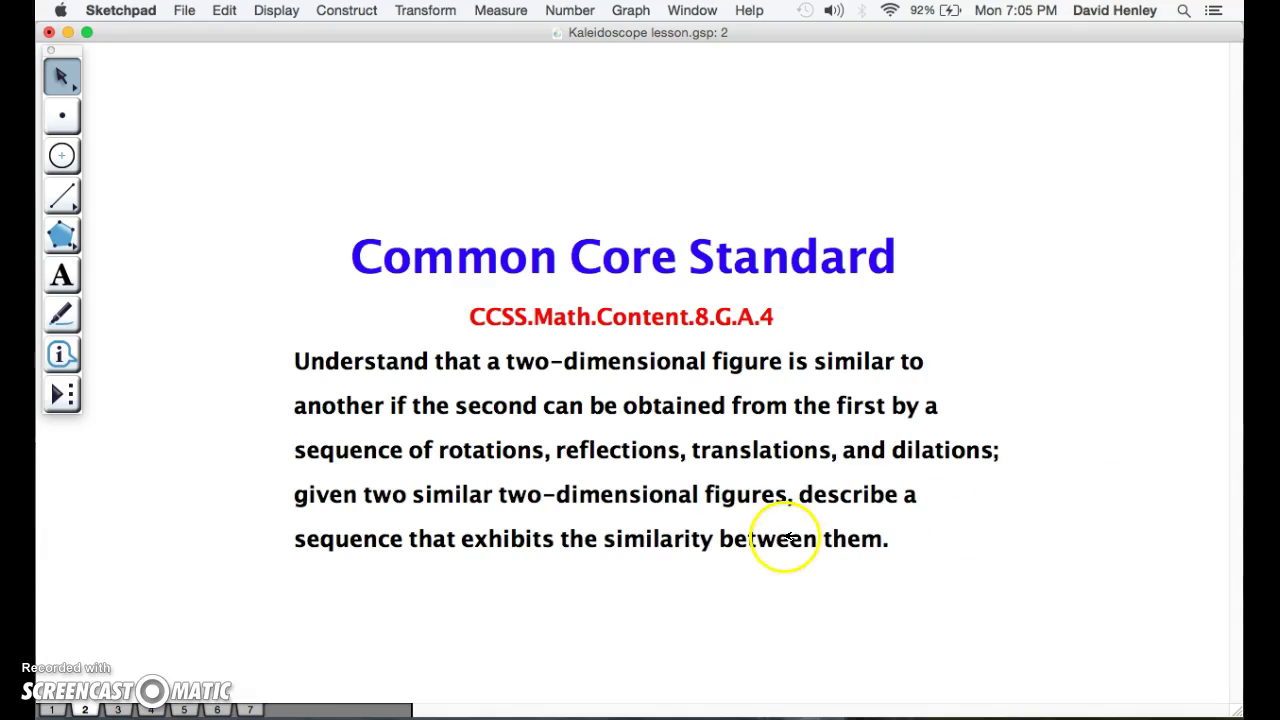
# Step from the Objectives page to page 4, which defines rotation, dilation and translation
pyautogui.click(118, 710)
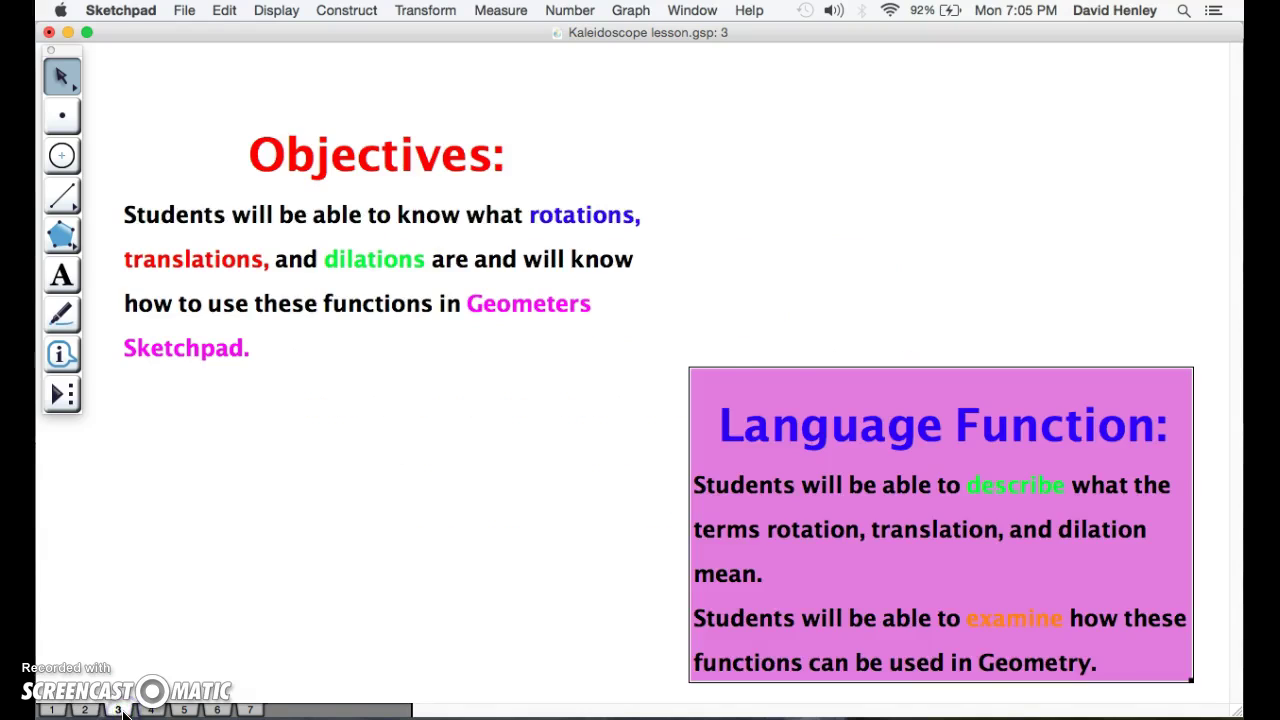
pyautogui.click(840, 248)
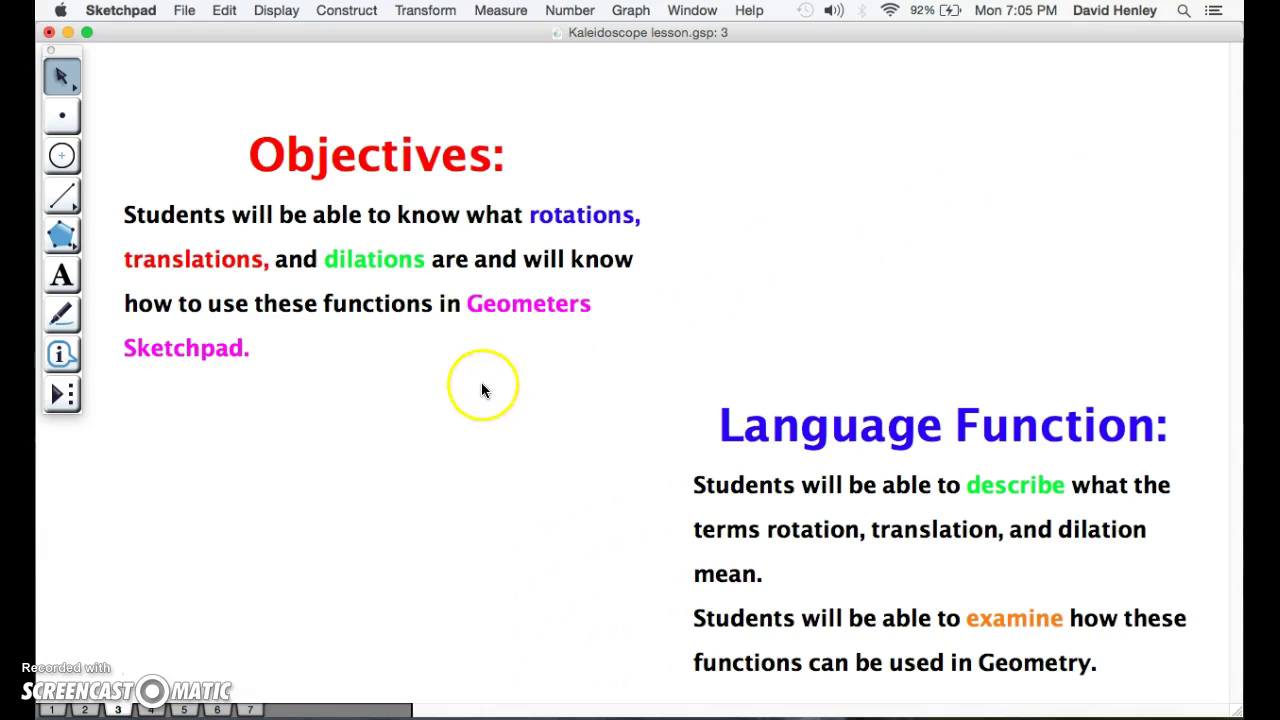
pyautogui.click(152, 709)
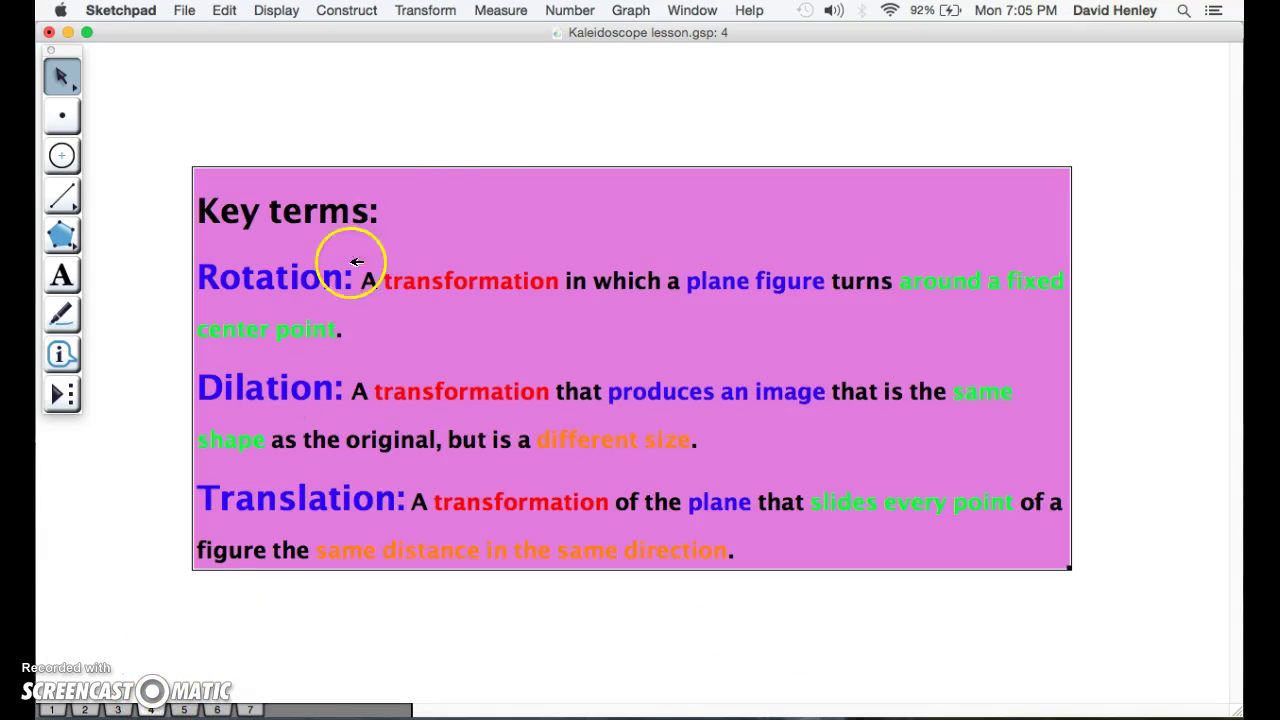
pyautogui.click(467, 138)
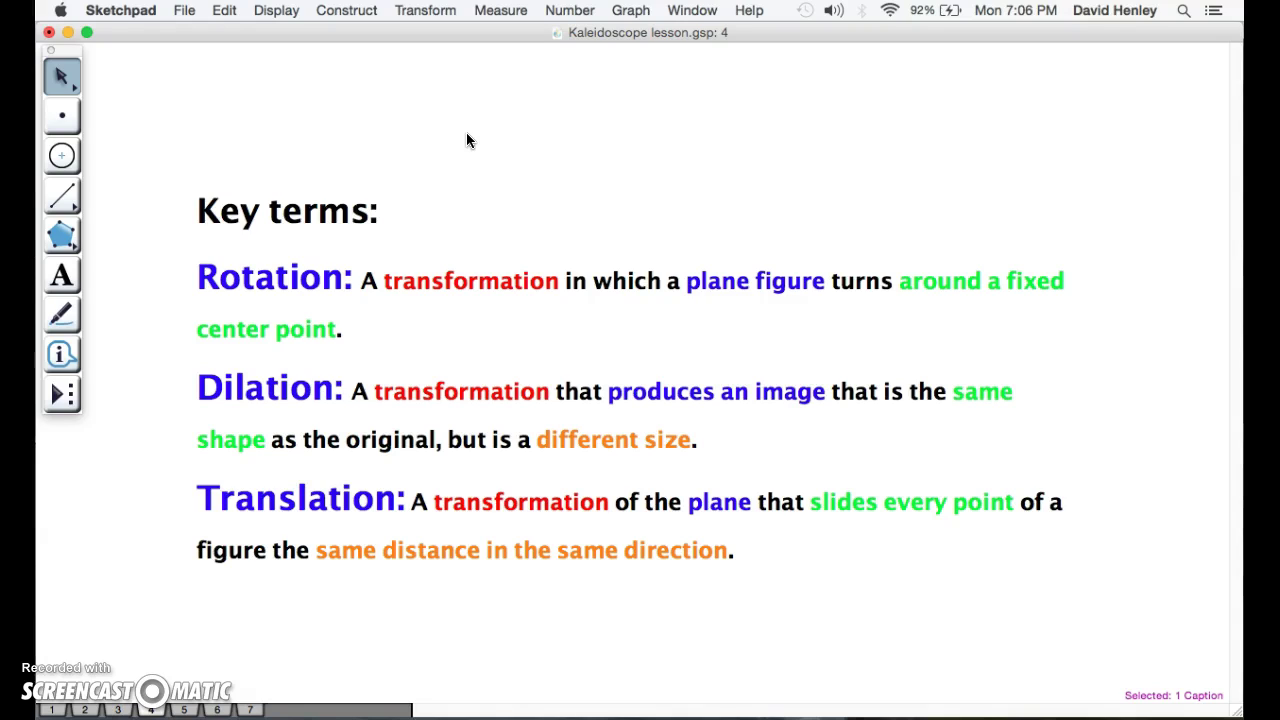
pyautogui.click(466, 140)
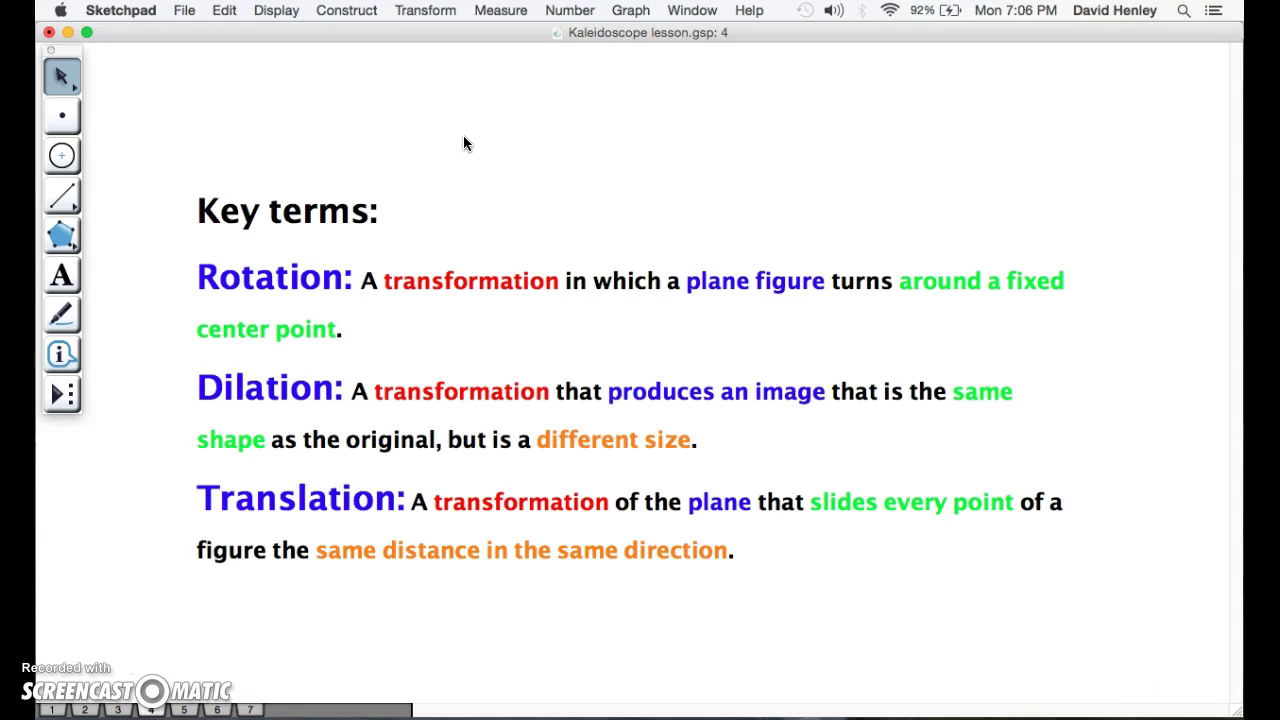
# Go to page 5 and delete its entire existing sketch
pyautogui.click(186, 710)
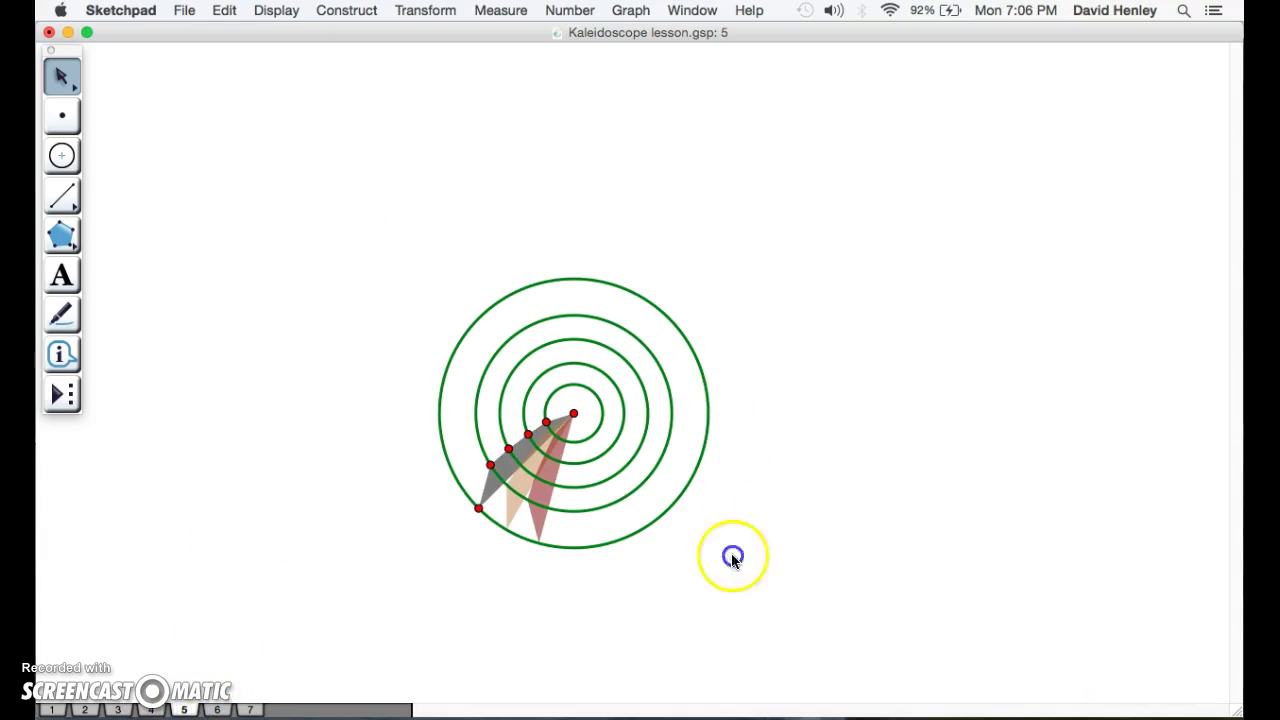
pyautogui.moveTo(773, 561); pyautogui.dragTo(366, 277)
pyautogui.press('BackSpace')
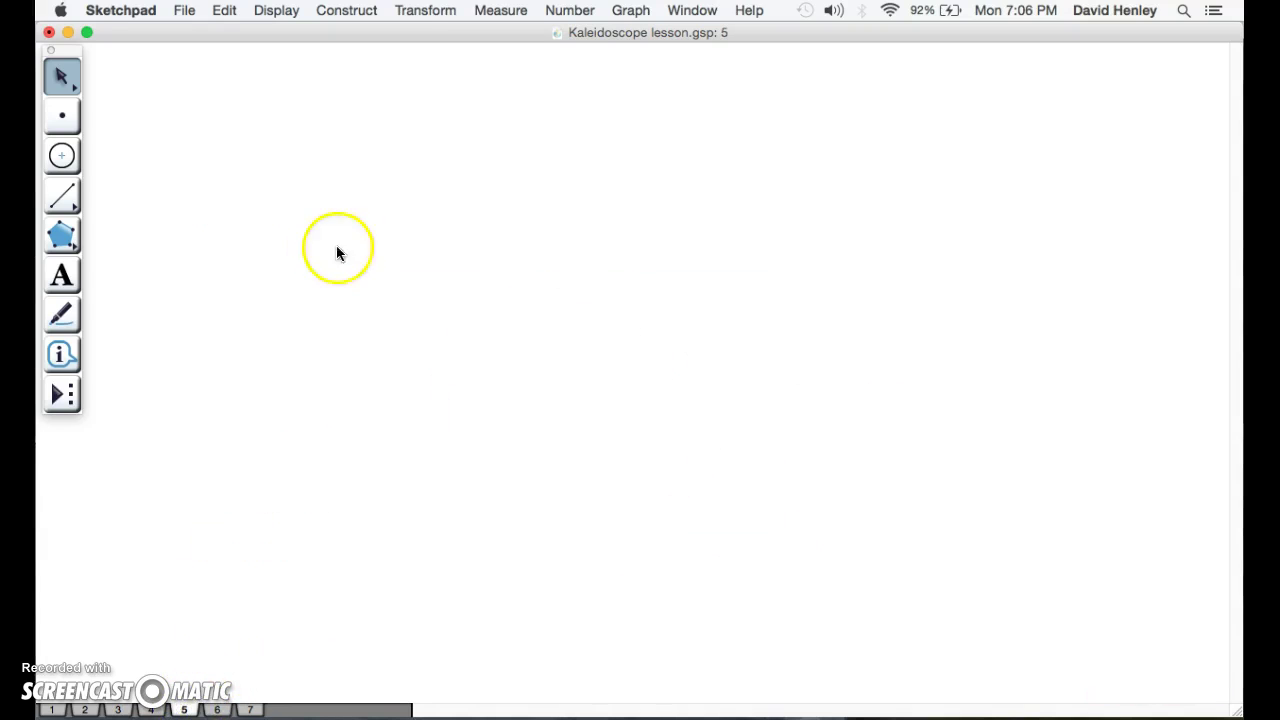
# Draw concentric circles around one shared centre with the Compass tool
pyautogui.click(58, 157)
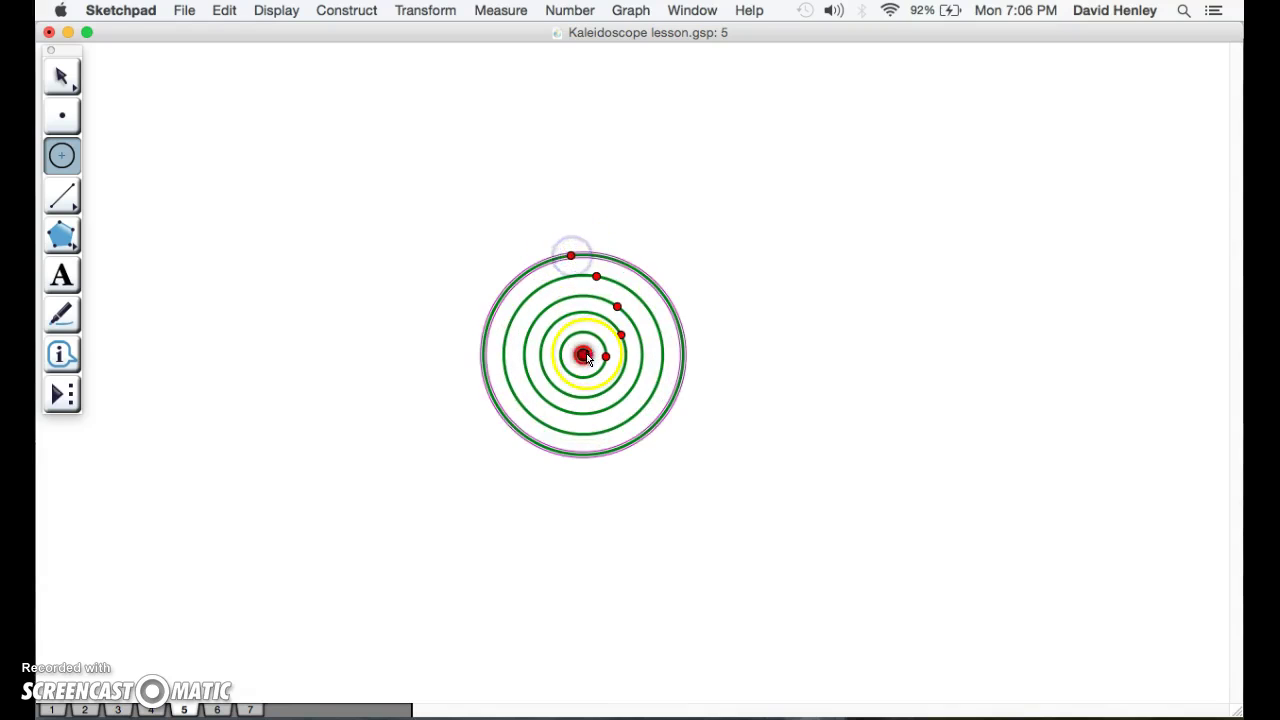
pyautogui.moveTo(583, 355); pyautogui.dragTo(525, 244)
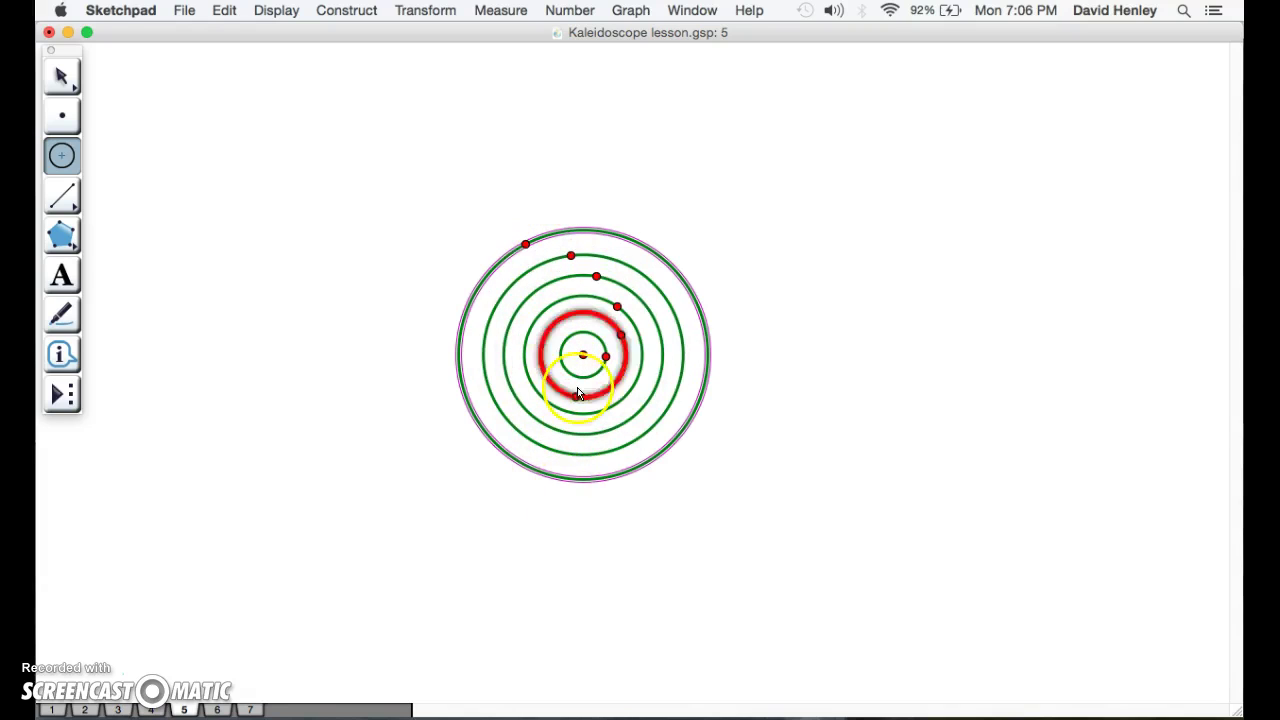
pyautogui.moveTo(588, 366)
pyautogui.mouseDown()
pyautogui.moveTo(487, 242)
pyautogui.moveTo(575, 363)
pyautogui.mouseUp()
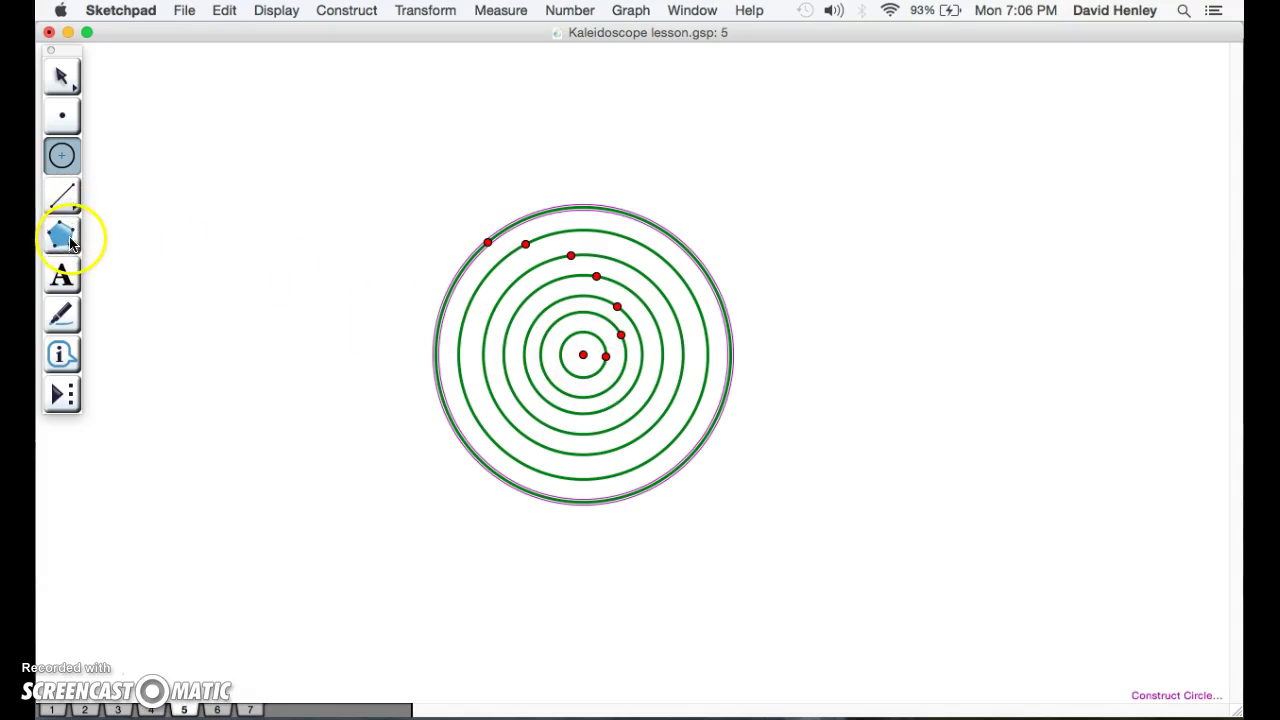
# Place points on each ring, from the third ring out to the outer ring
pyautogui.click(62, 116)
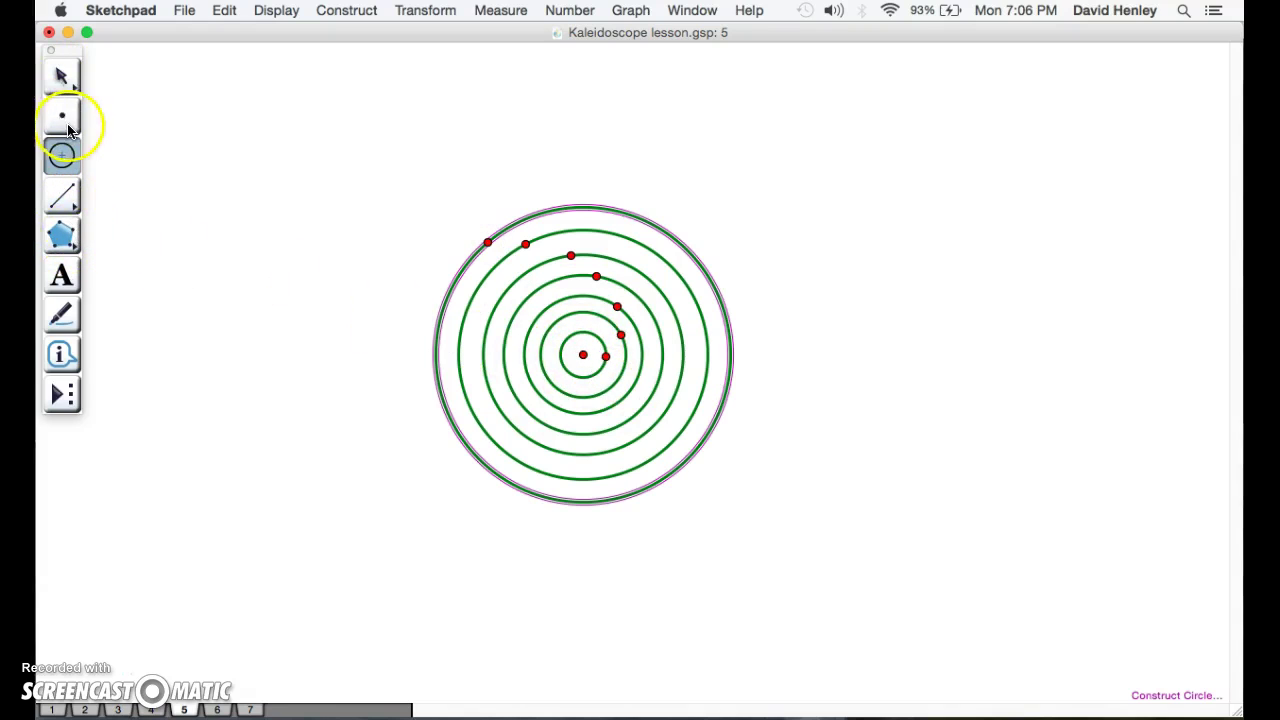
pyautogui.click(553, 386)
pyautogui.click(546, 400)
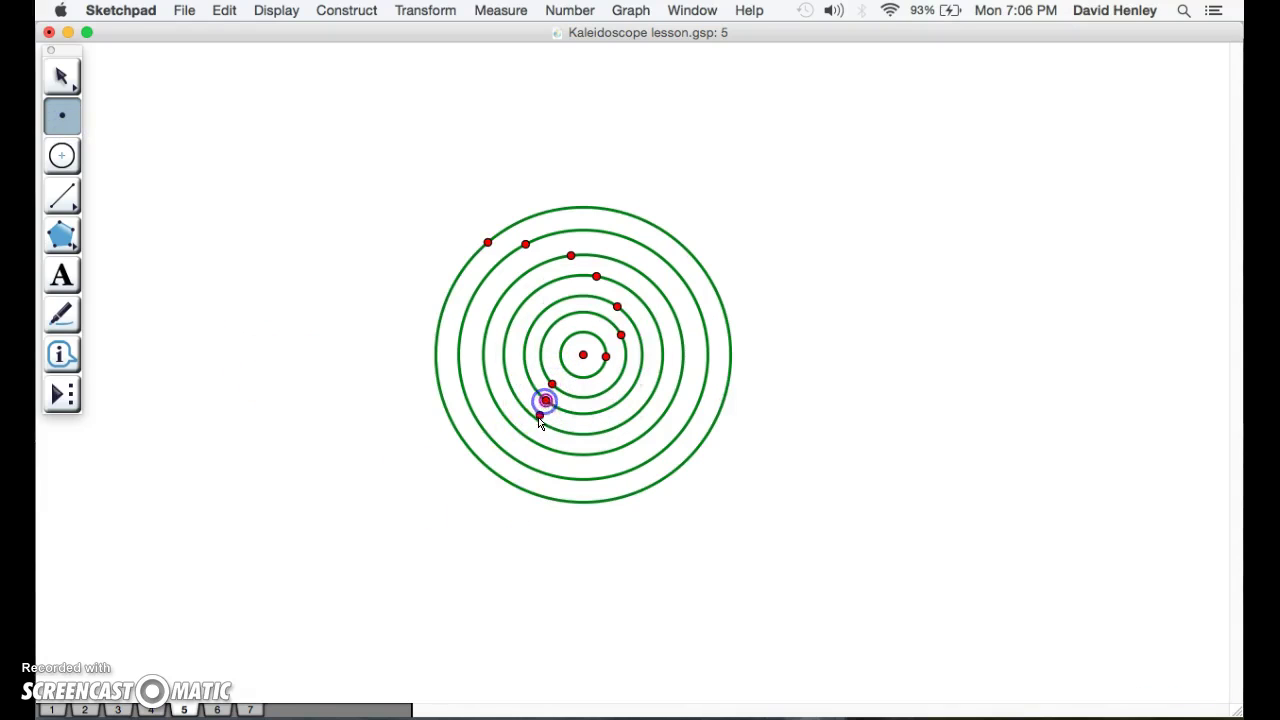
pyautogui.click(539, 422)
pyautogui.click(541, 445)
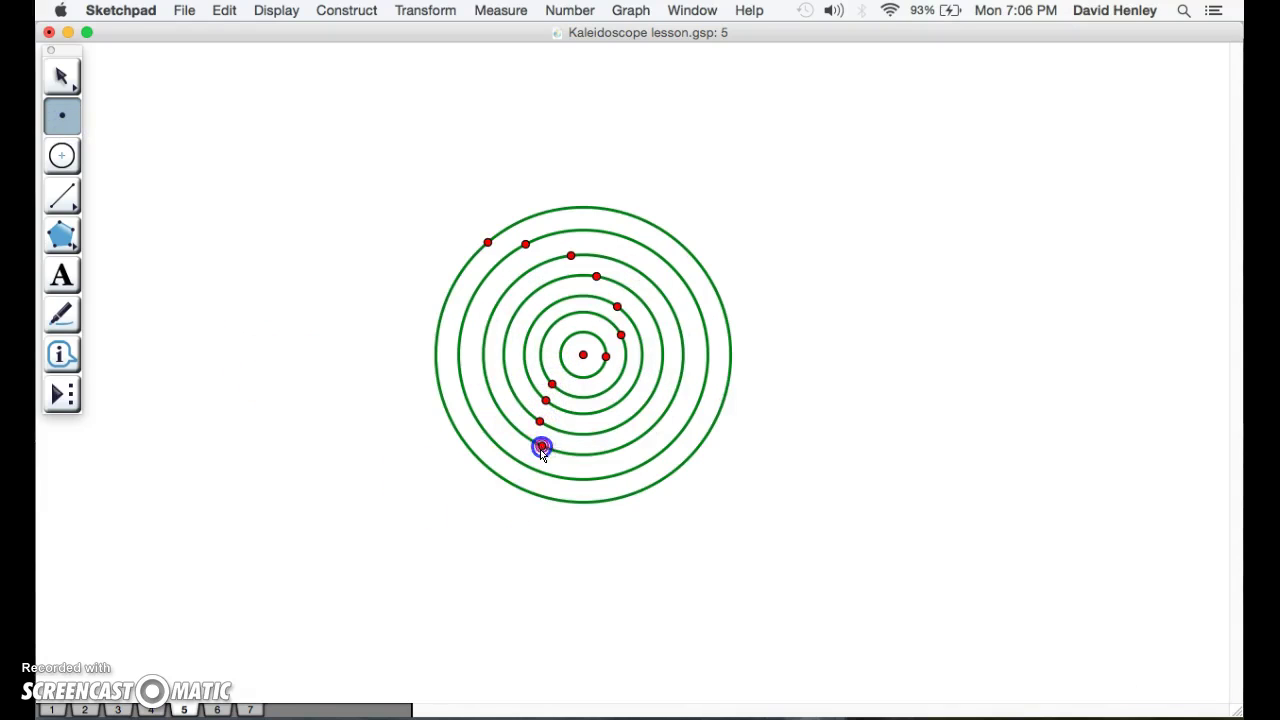
pyautogui.click(552, 483)
pyautogui.click(578, 501)
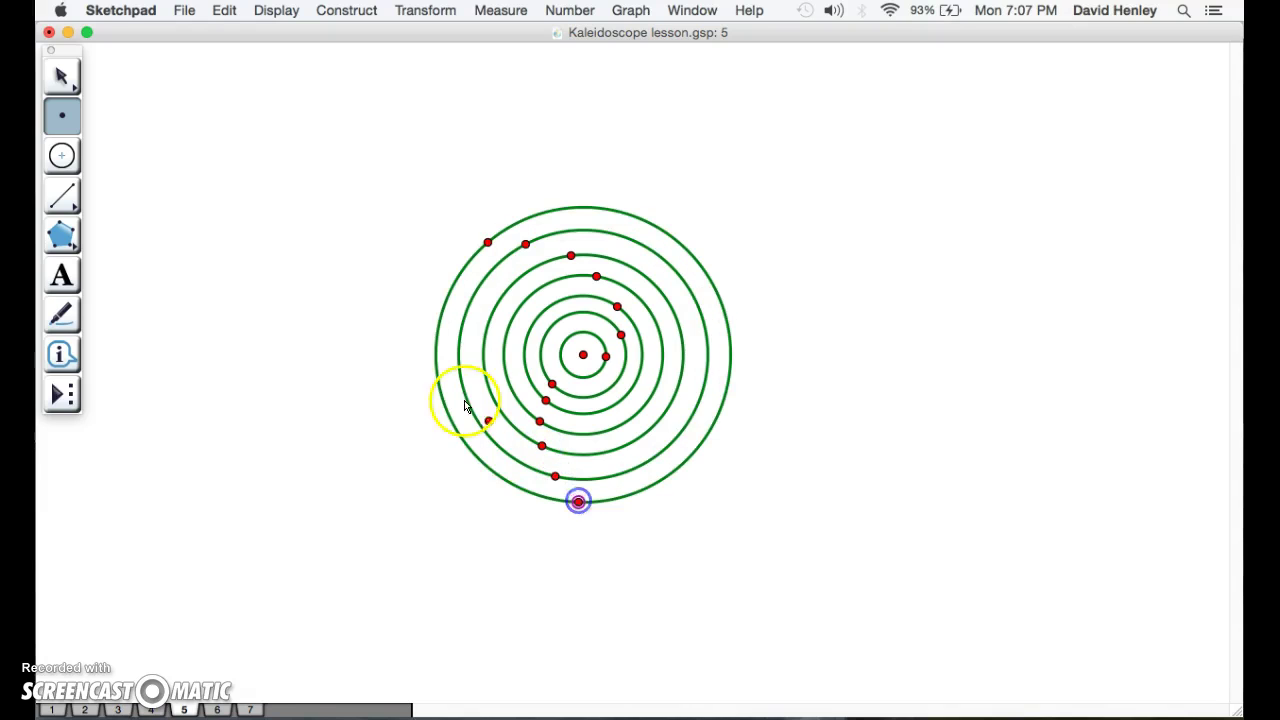
# Drag ring points to enlarge the outer circles, then add a point on the second-smallest circle
pyautogui.click(61, 77)
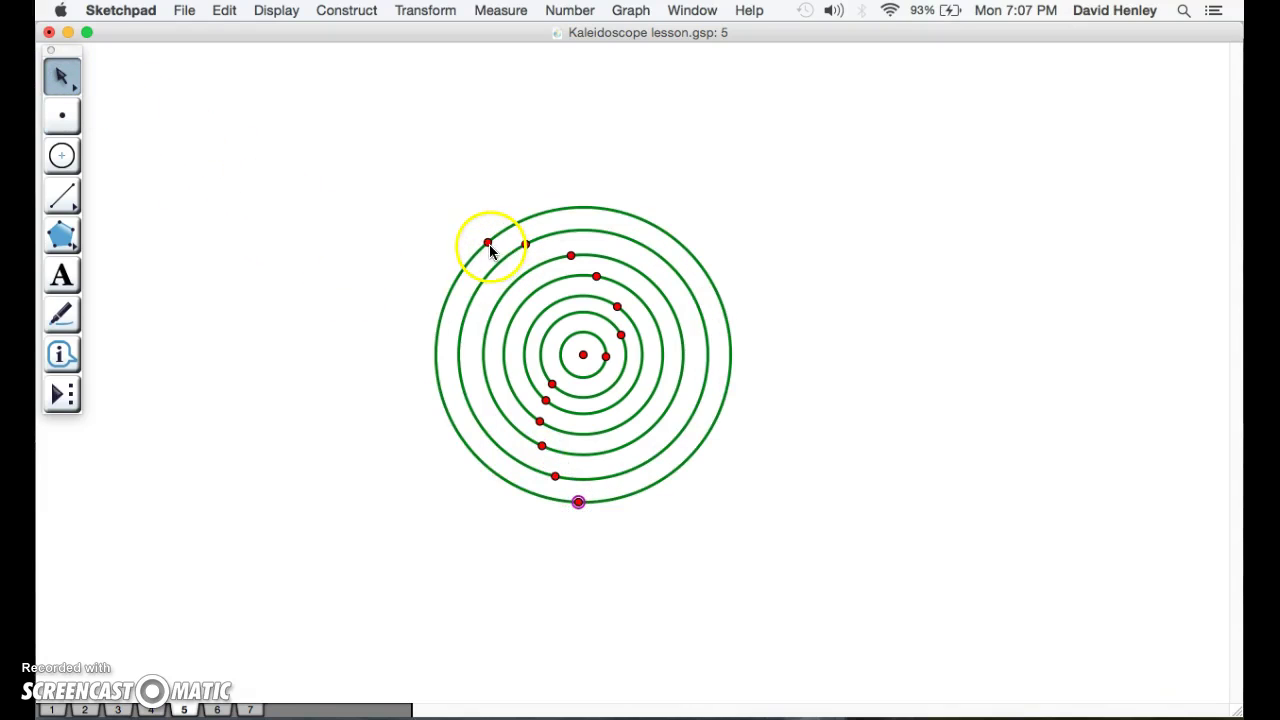
pyautogui.moveTo(492, 245); pyautogui.dragTo(571, 251)
pyautogui.click(573, 256)
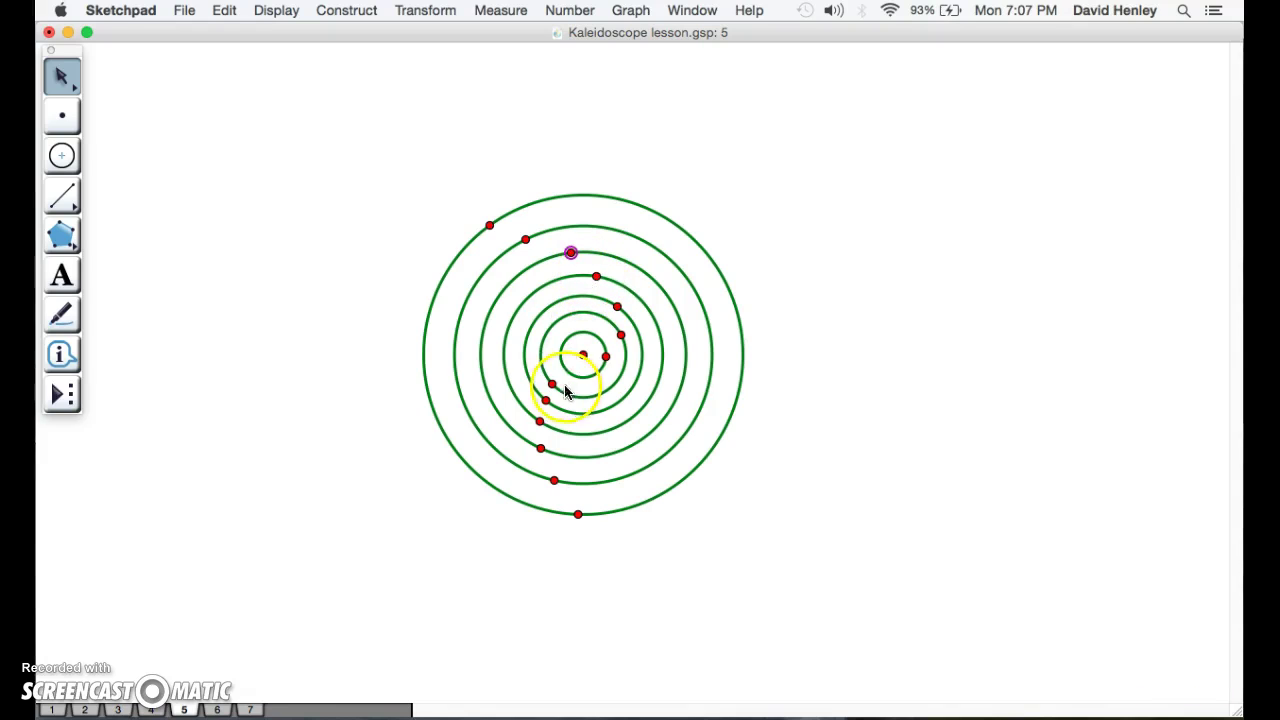
pyautogui.moveTo(553, 383); pyautogui.dragTo(540, 419)
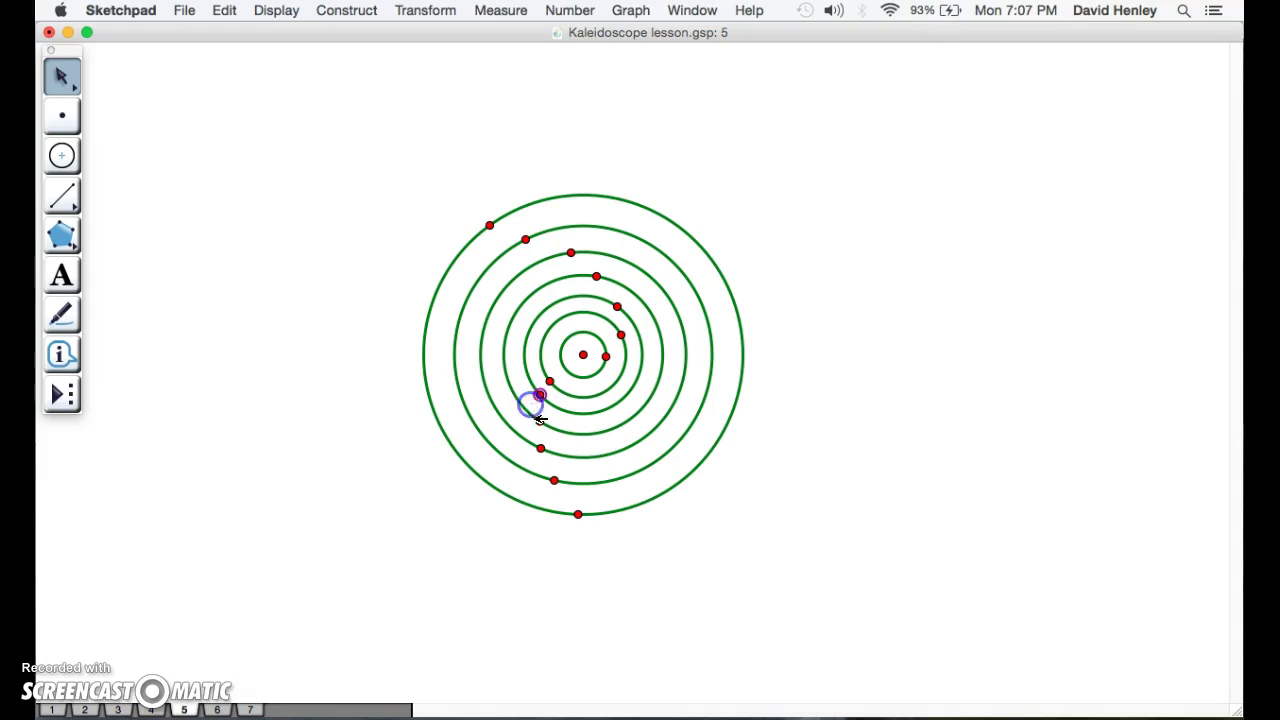
pyautogui.click(386, 511)
pyautogui.moveTo(490, 223)
pyautogui.mouseDown()
pyautogui.moveTo(484, 200)
pyautogui.moveTo(489, 225)
pyautogui.mouseUp()
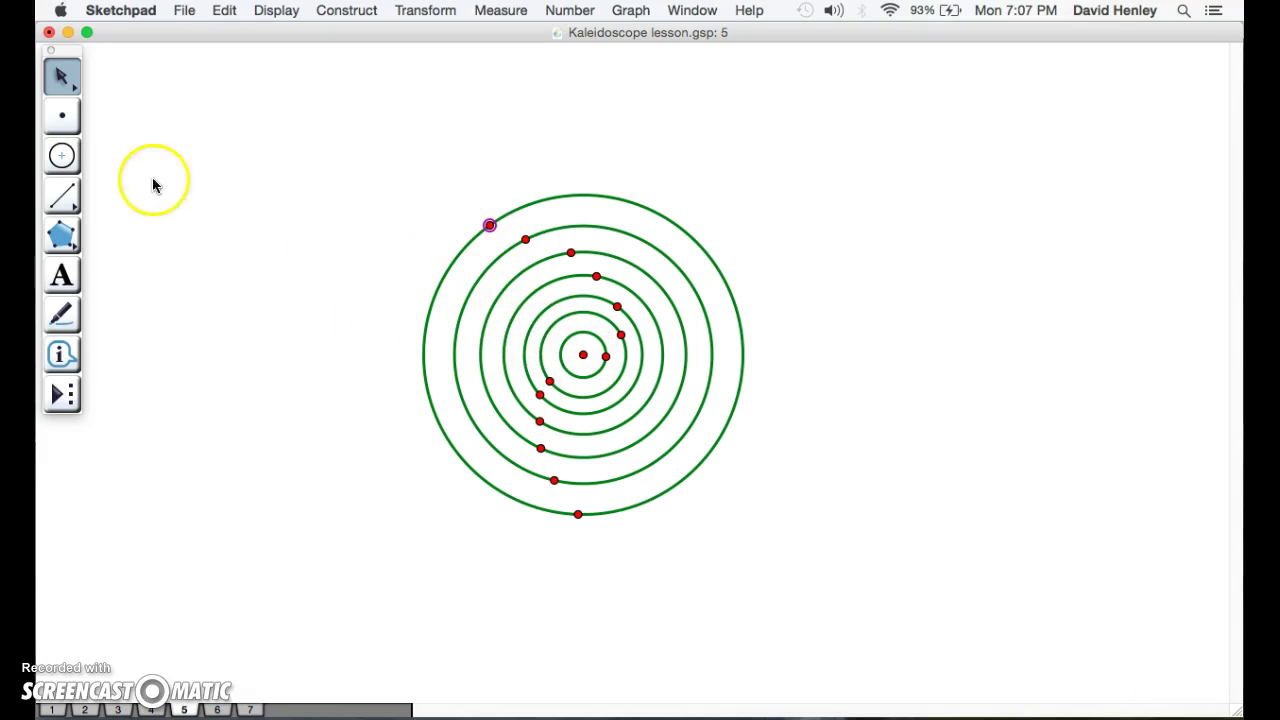
pyautogui.click(62, 115)
pyautogui.click(562, 366)
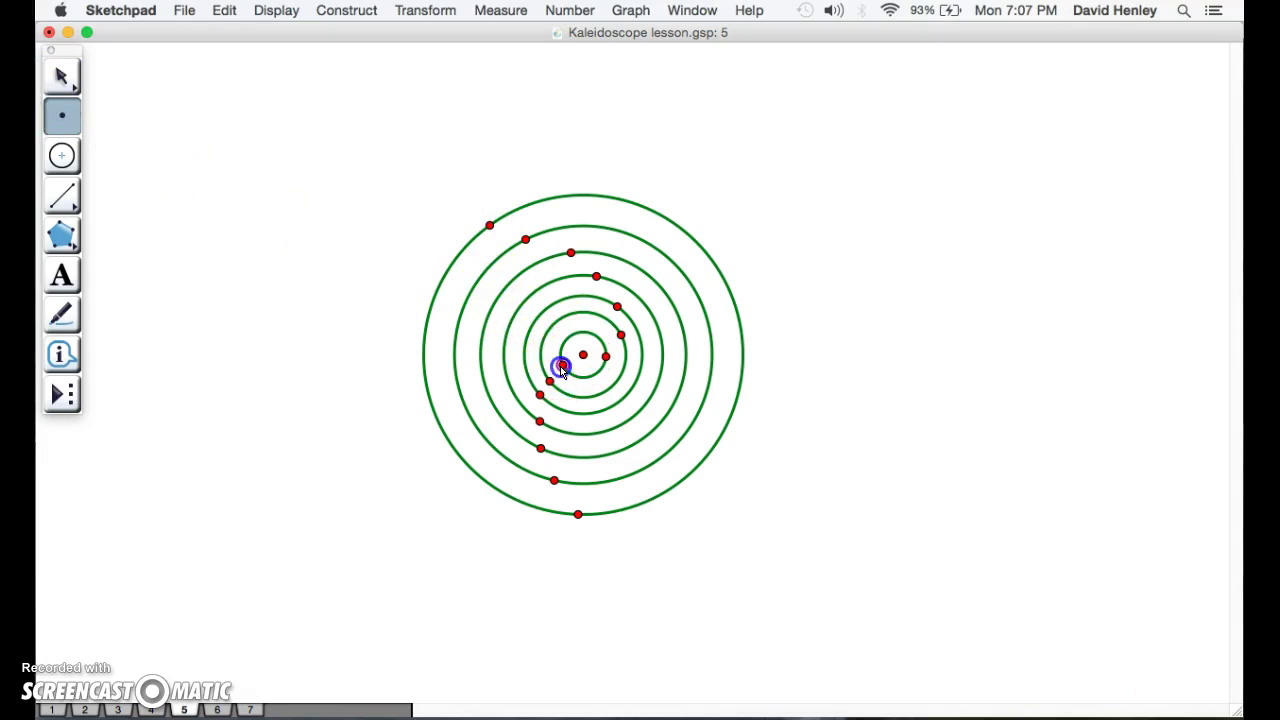
# Start a filled polygon at the circles' centre and run it through the chain of ring points
pyautogui.click(62, 235)
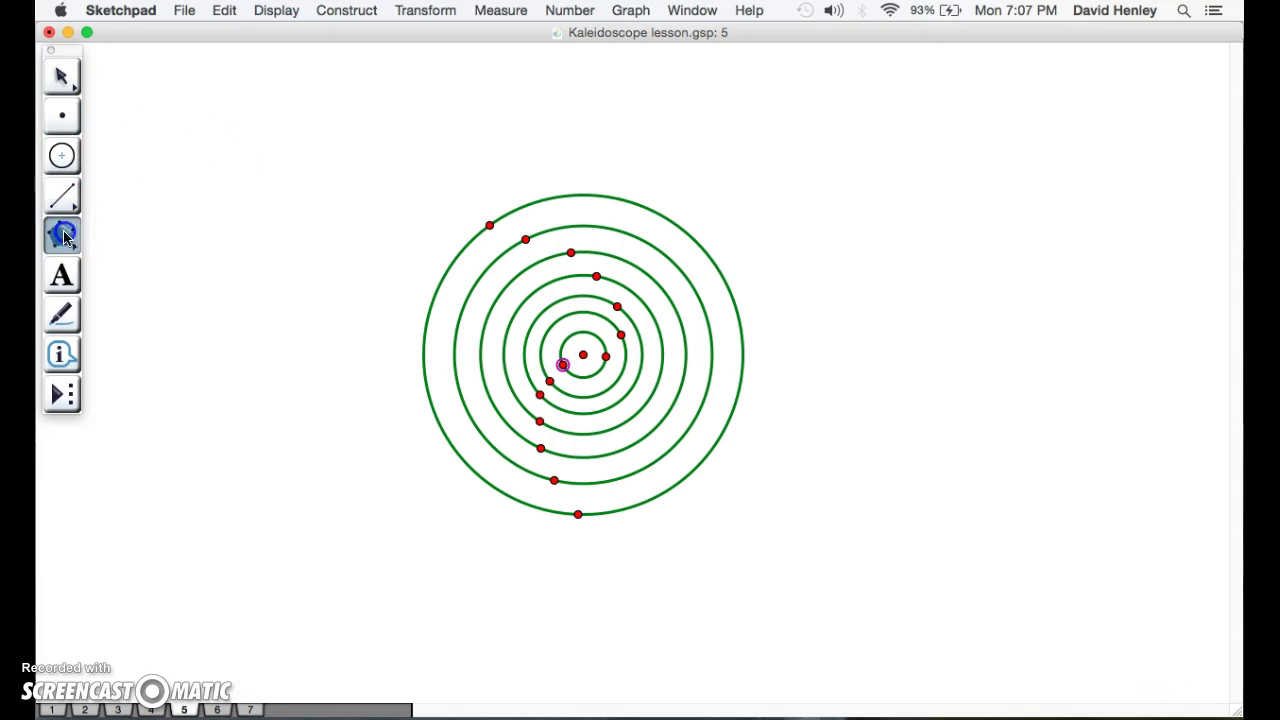
pyautogui.click(583, 356)
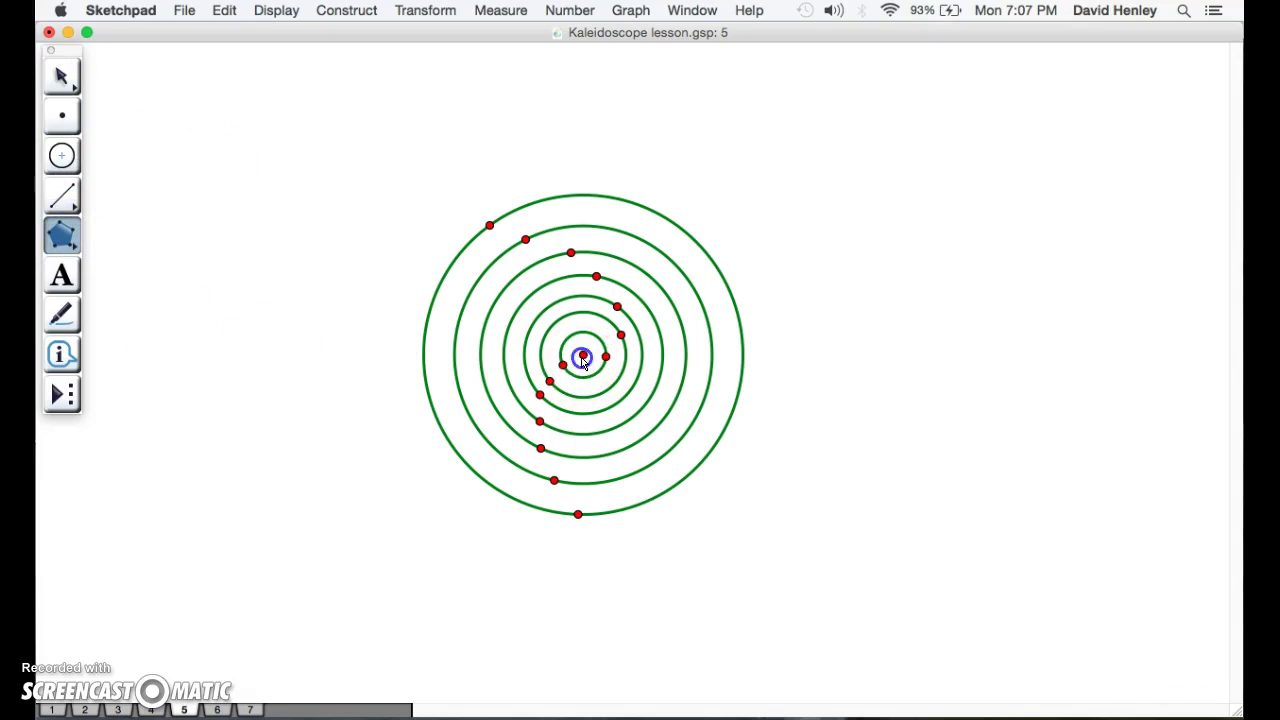
pyautogui.click(562, 366)
pyautogui.click(550, 381)
pyautogui.click(540, 395)
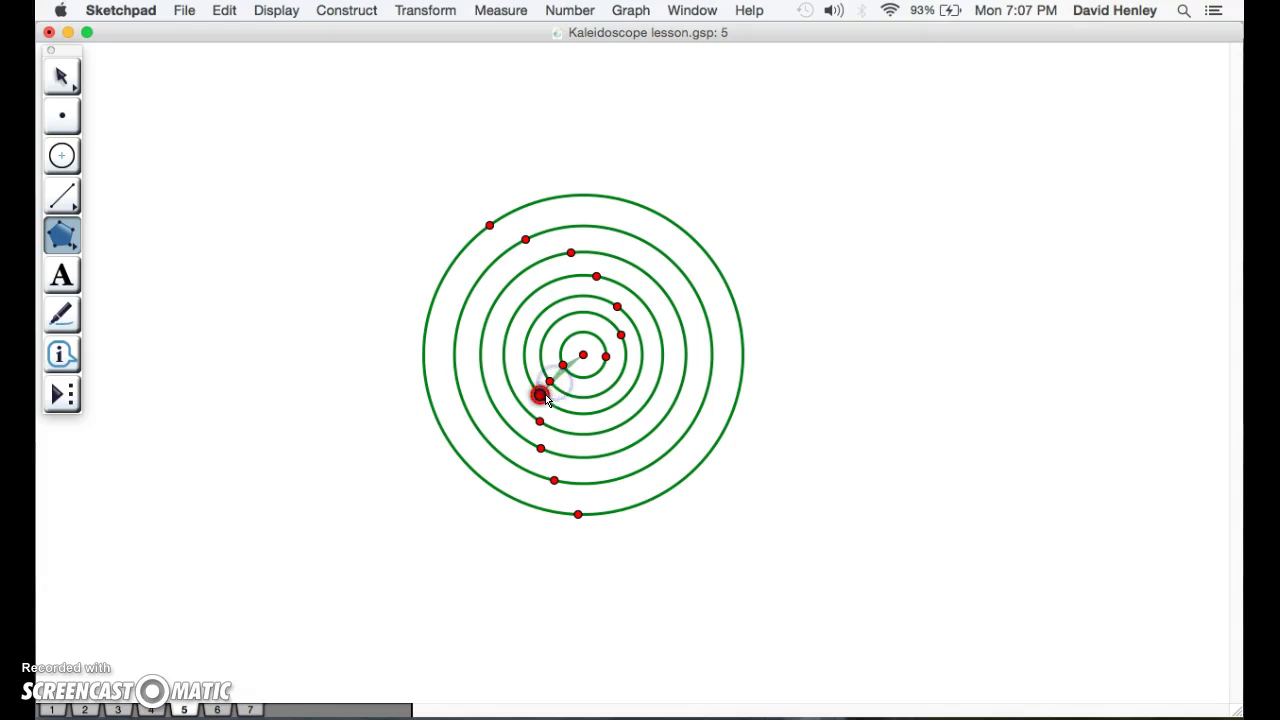
pyautogui.click(540, 421)
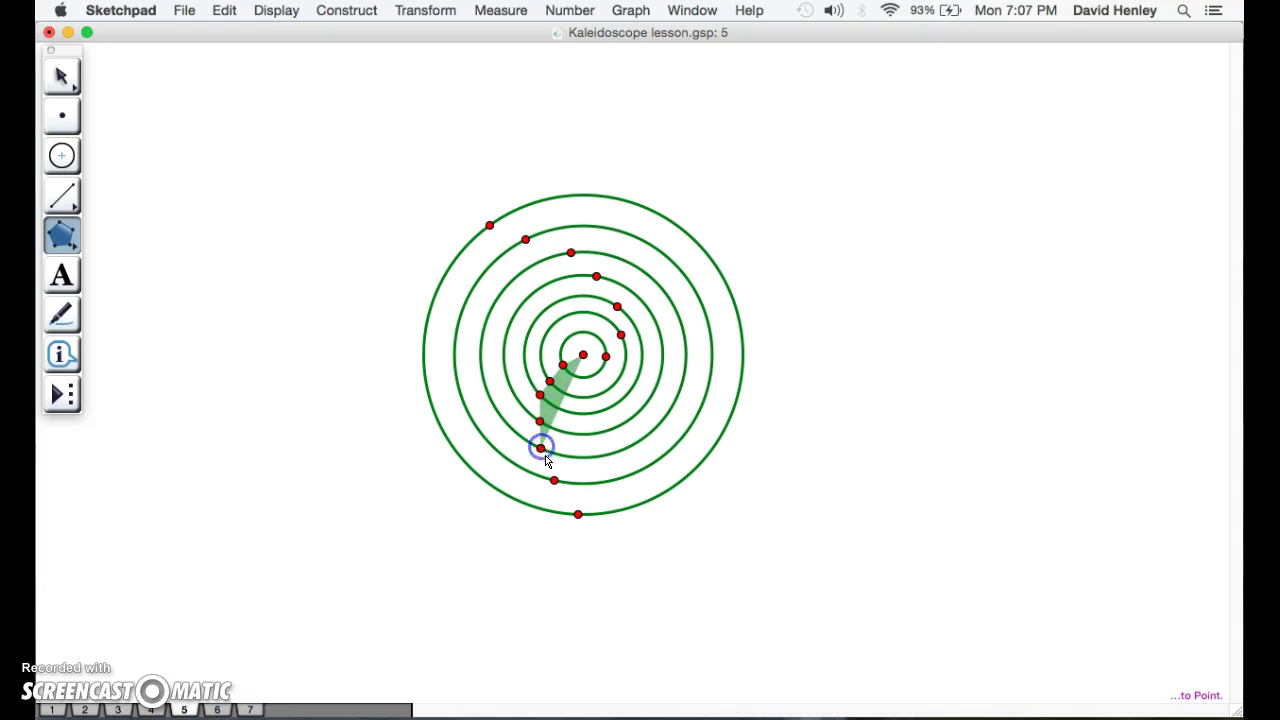
pyautogui.click(540, 447)
pyautogui.click(554, 480)
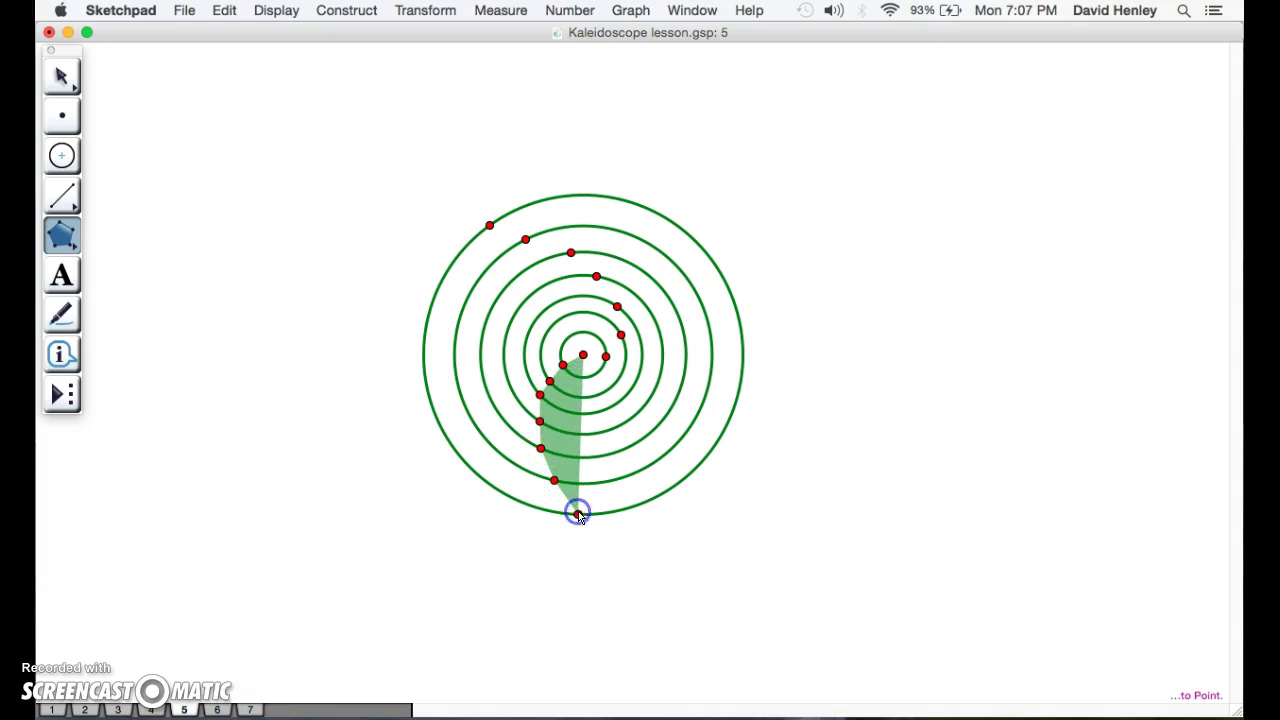
# Finish the green petal at the outer circle's bottom point and deselect it
pyautogui.click(578, 514)
pyautogui.click(707, 500)
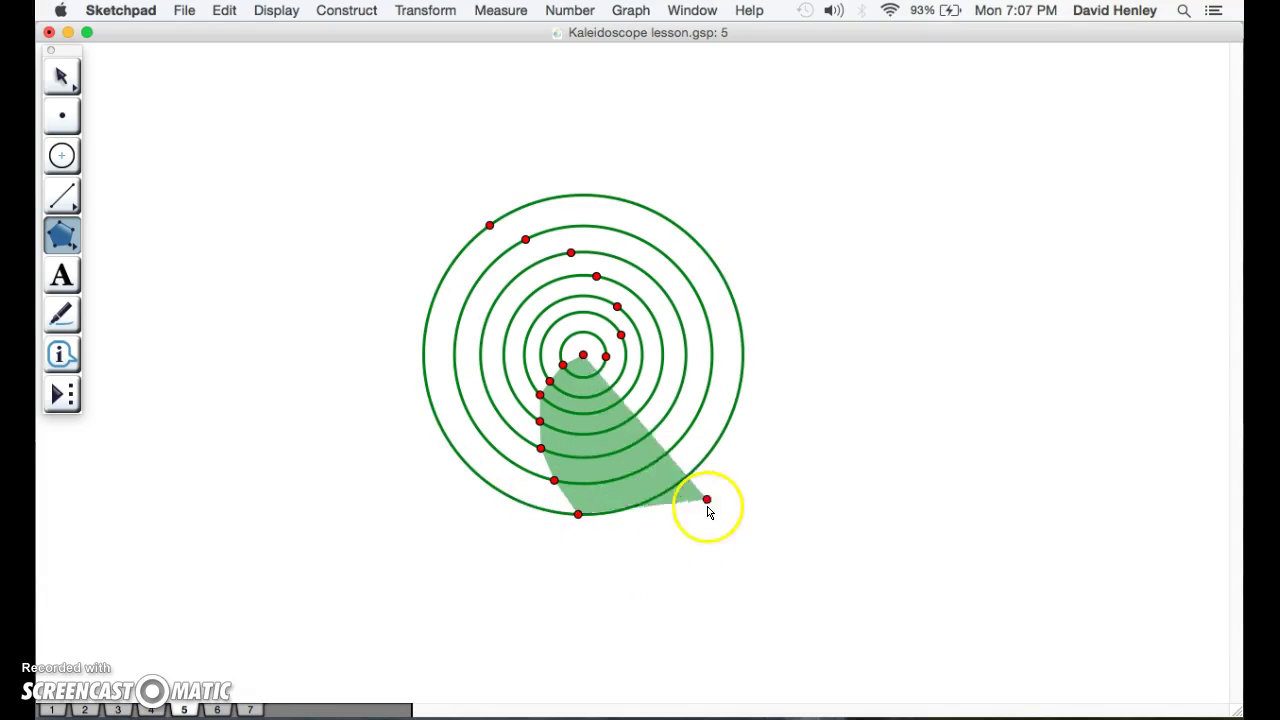
pyautogui.click(578, 514)
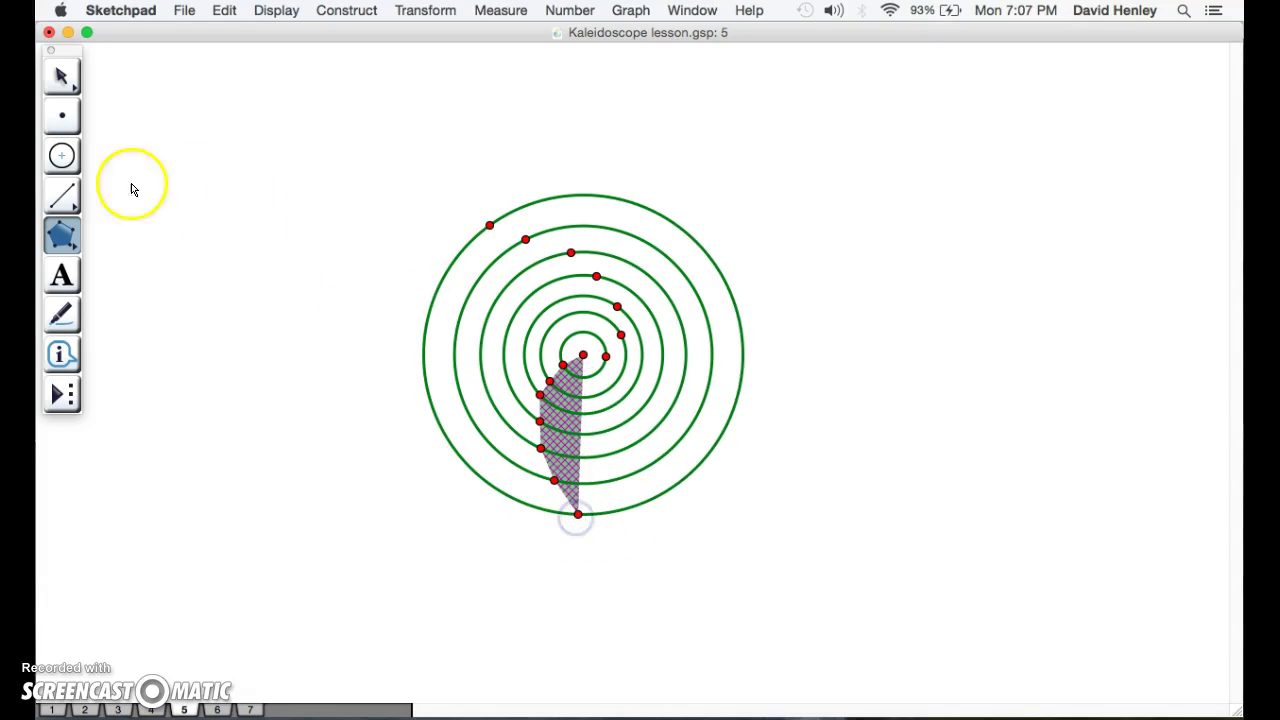
pyautogui.click(61, 76)
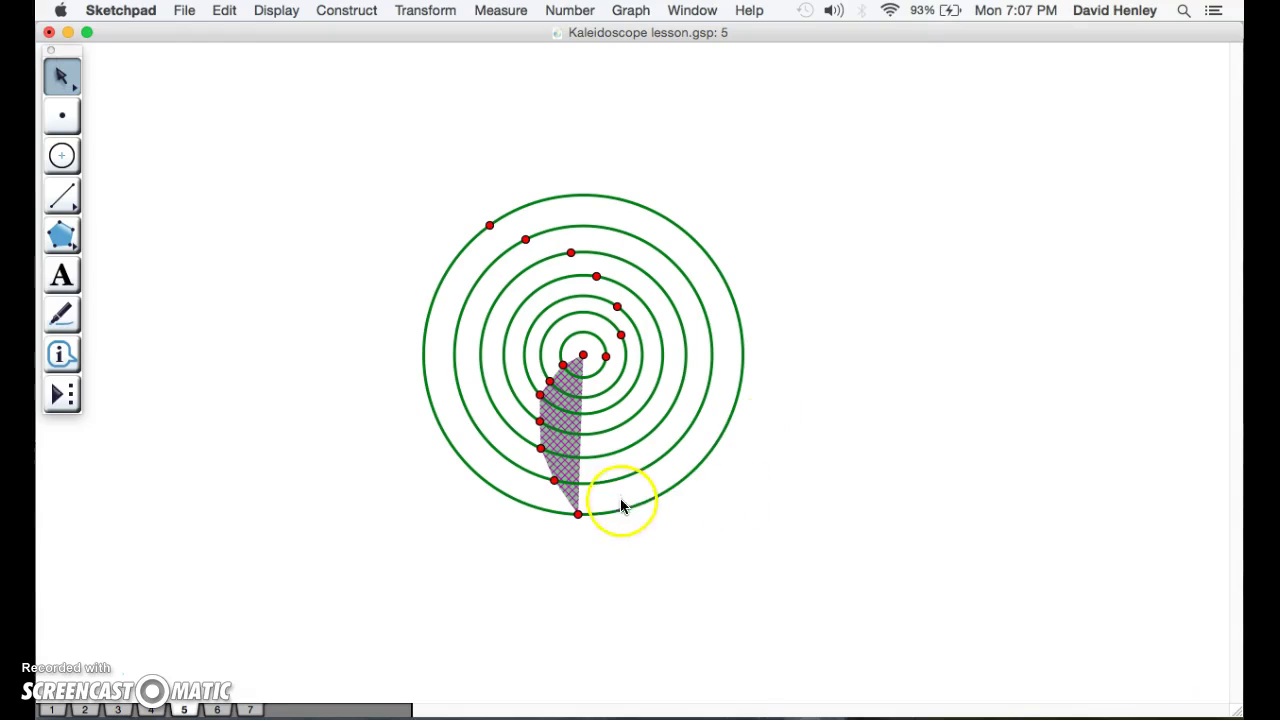
pyautogui.click(830, 477)
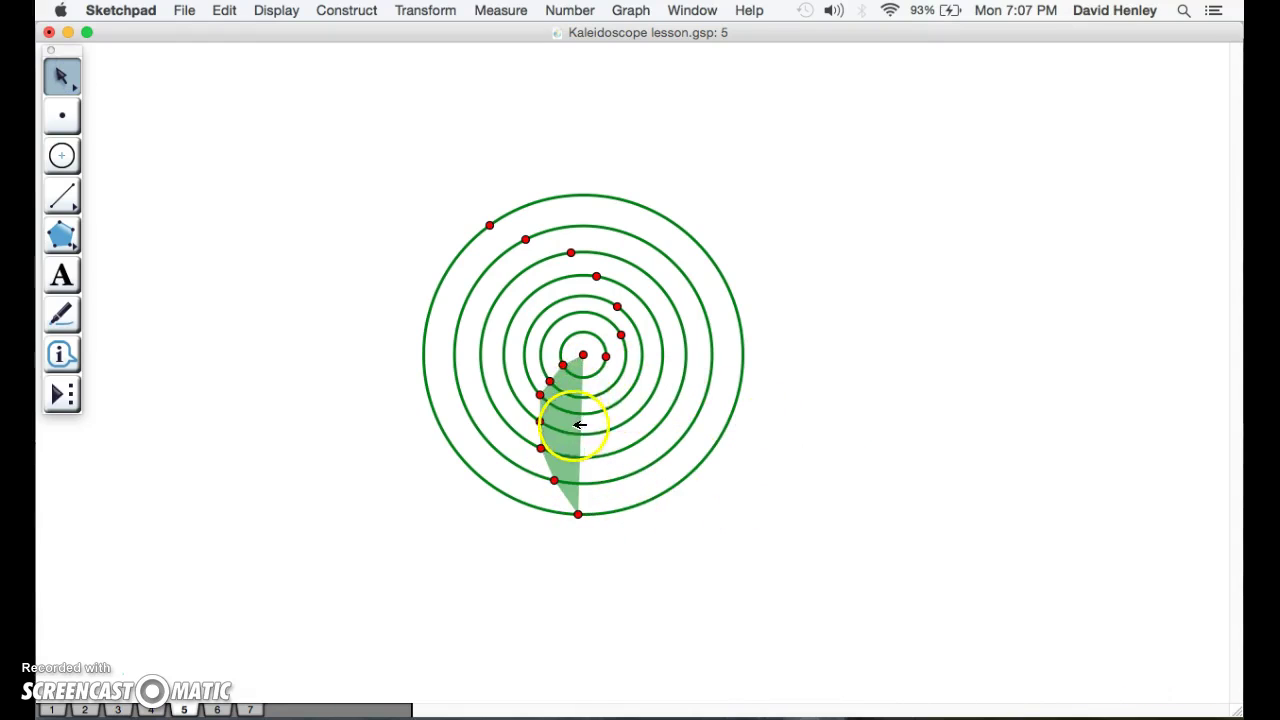
pyautogui.click(583, 355)
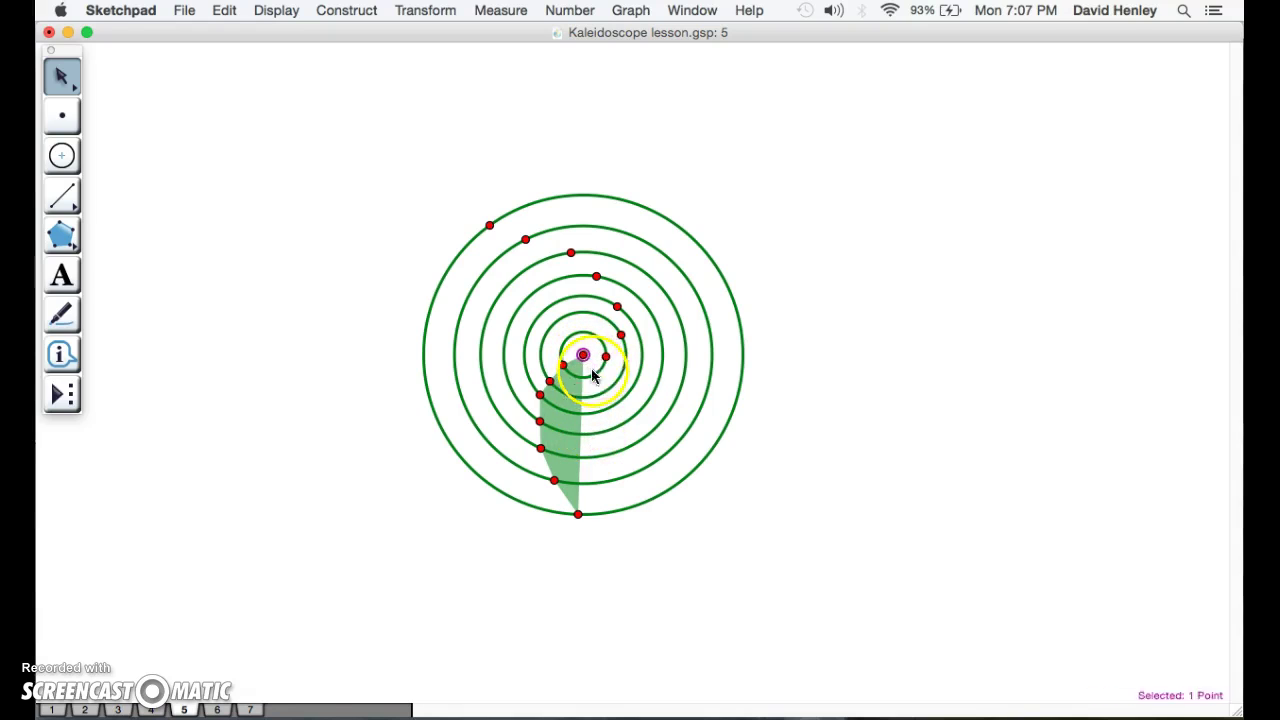
pyautogui.click(740, 484)
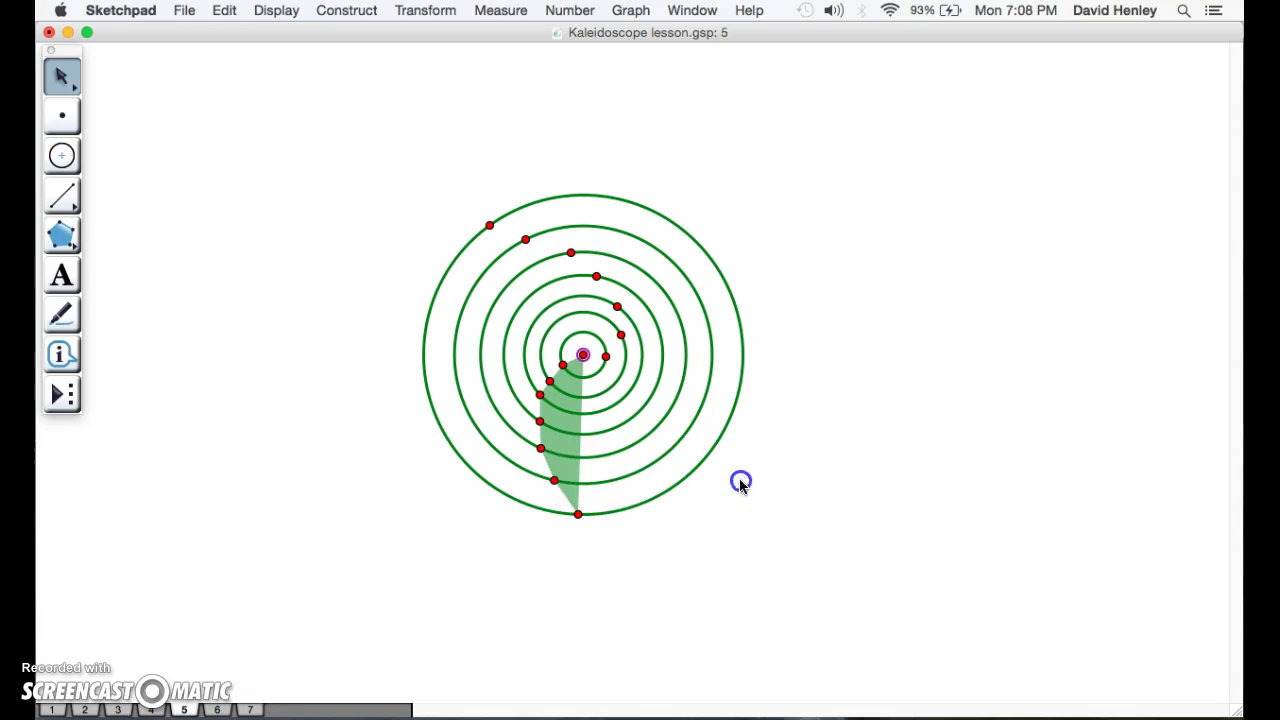
pyautogui.click(569, 467)
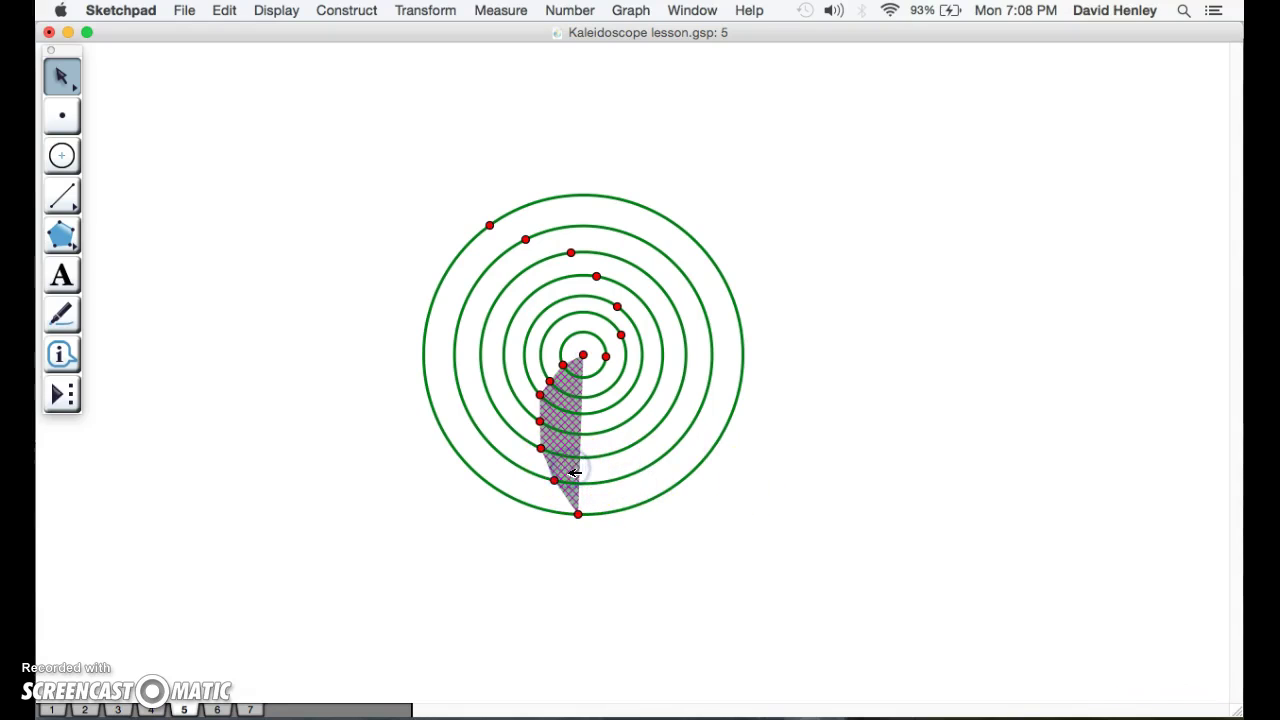
# Rotate a copy of the petal polygon 15° about the centre
pyautogui.click(547, 425)
pyautogui.click(422, 11)
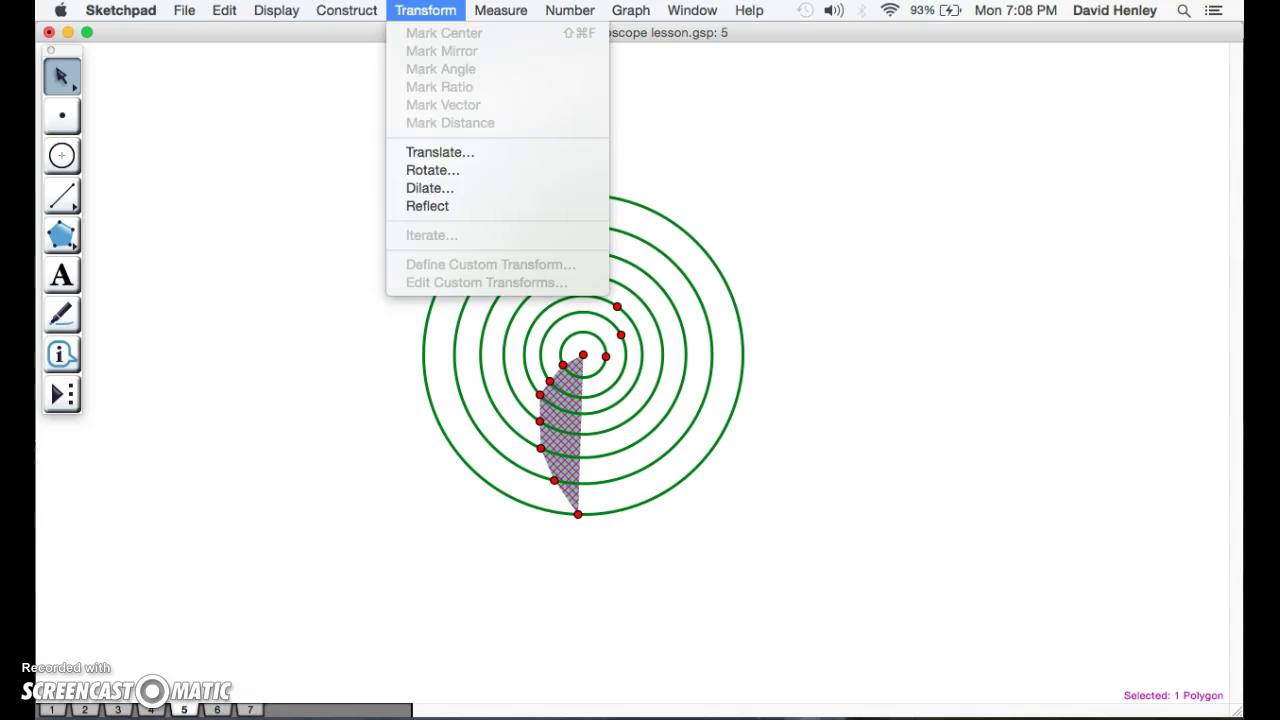
pyautogui.click(445, 171)
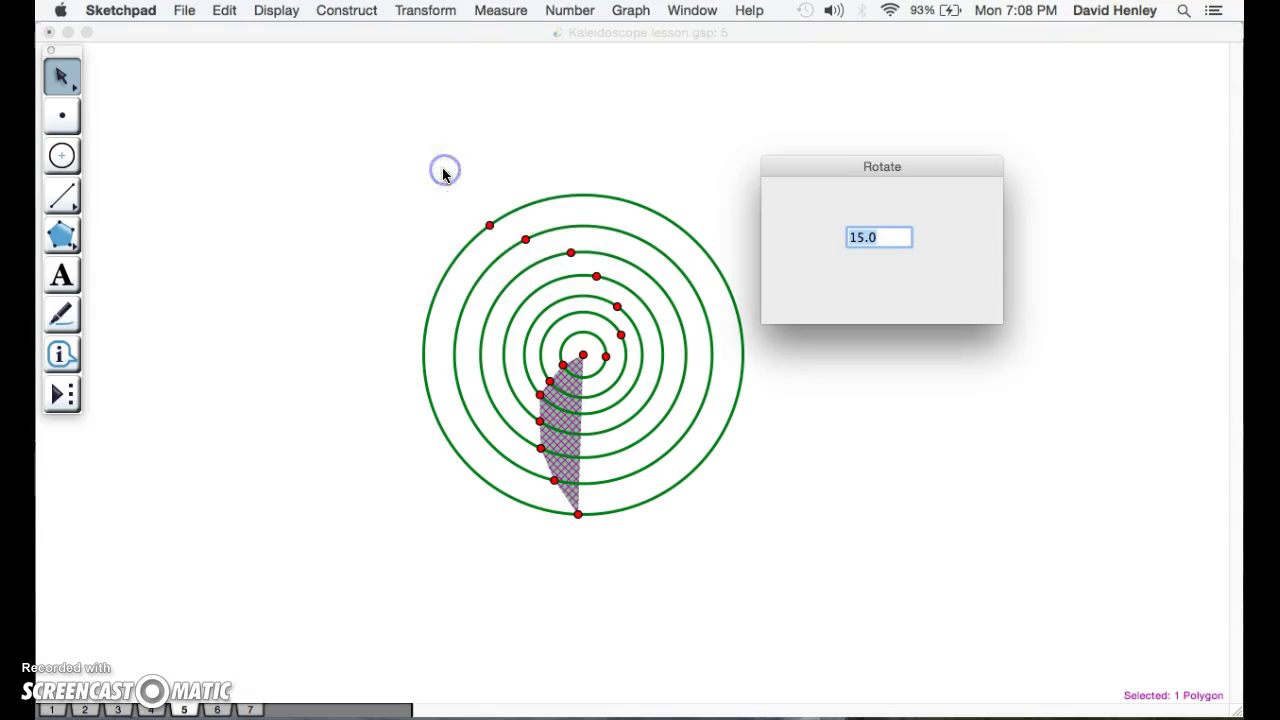
pyautogui.click(857, 237)
pyautogui.doubleClick(884, 238)
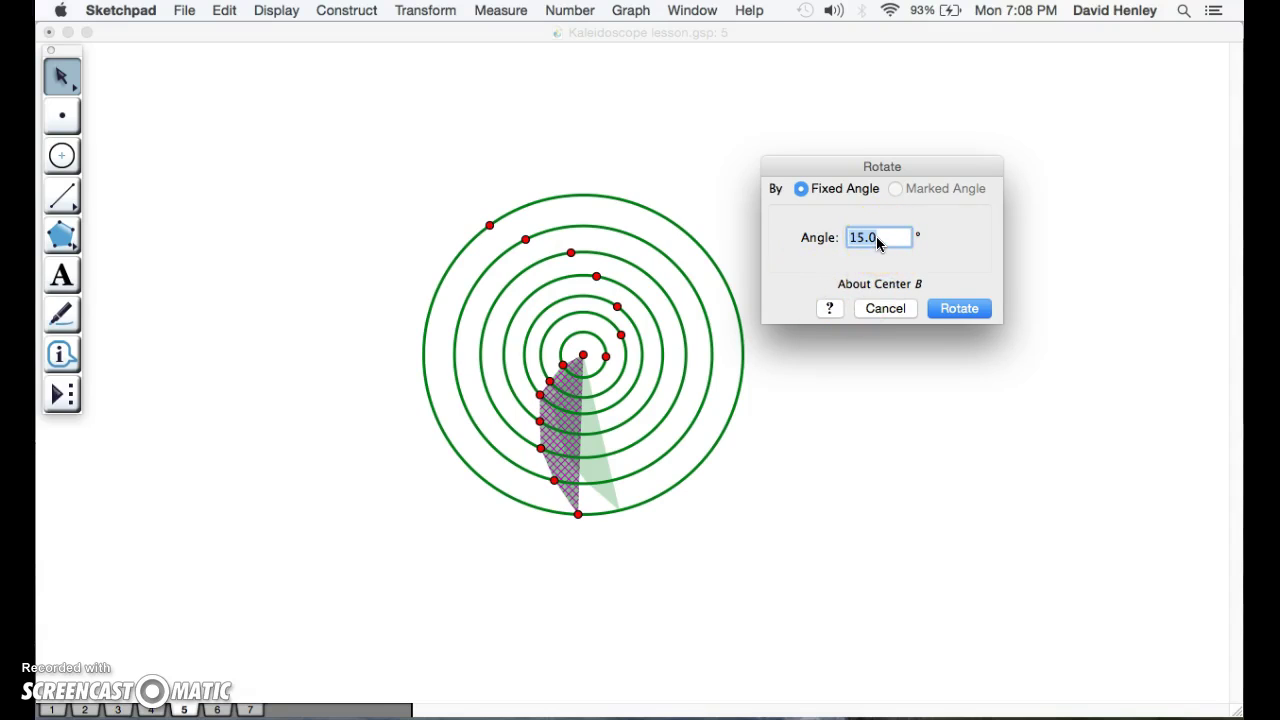
pyautogui.click(690, 445)
pyautogui.write('30')
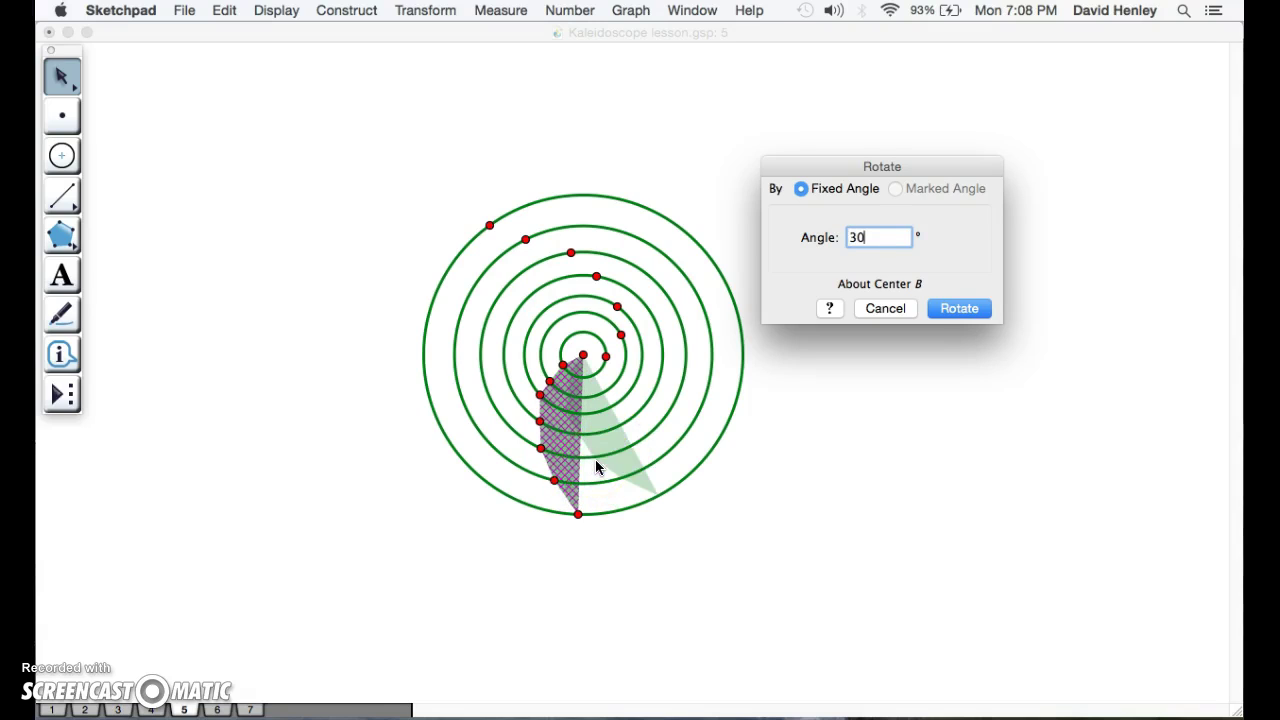
pyautogui.press('BackSpace')
pyautogui.press('BackSpace')
pyautogui.write('18-')
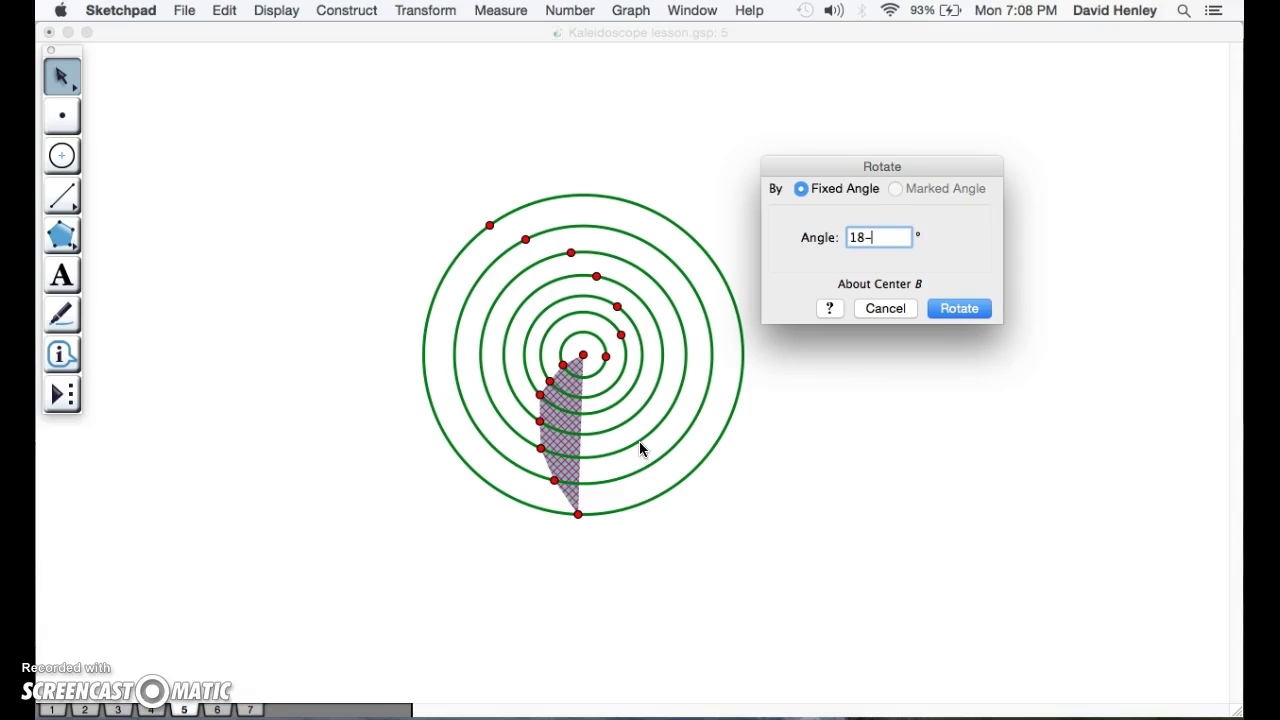
pyautogui.press('BackSpace')
pyautogui.write('0')
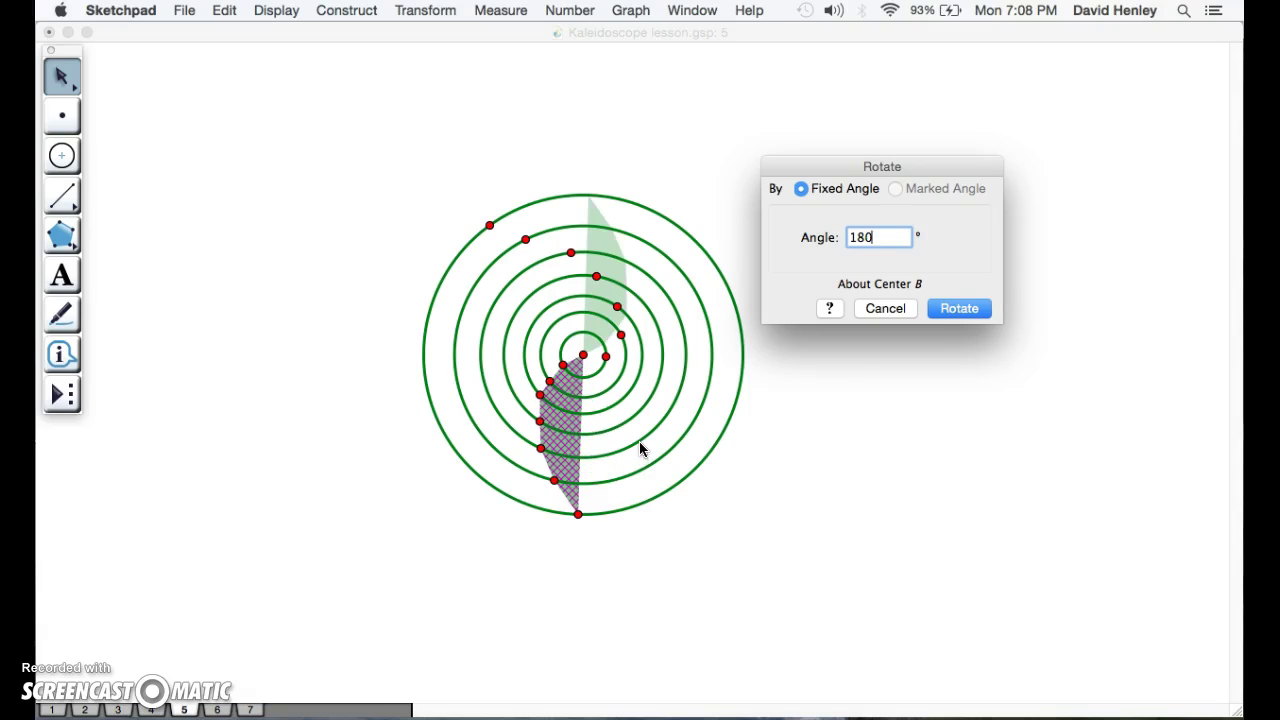
pyautogui.press('BackSpace')
pyautogui.press('BackSpace')
pyautogui.press('BackSpace')
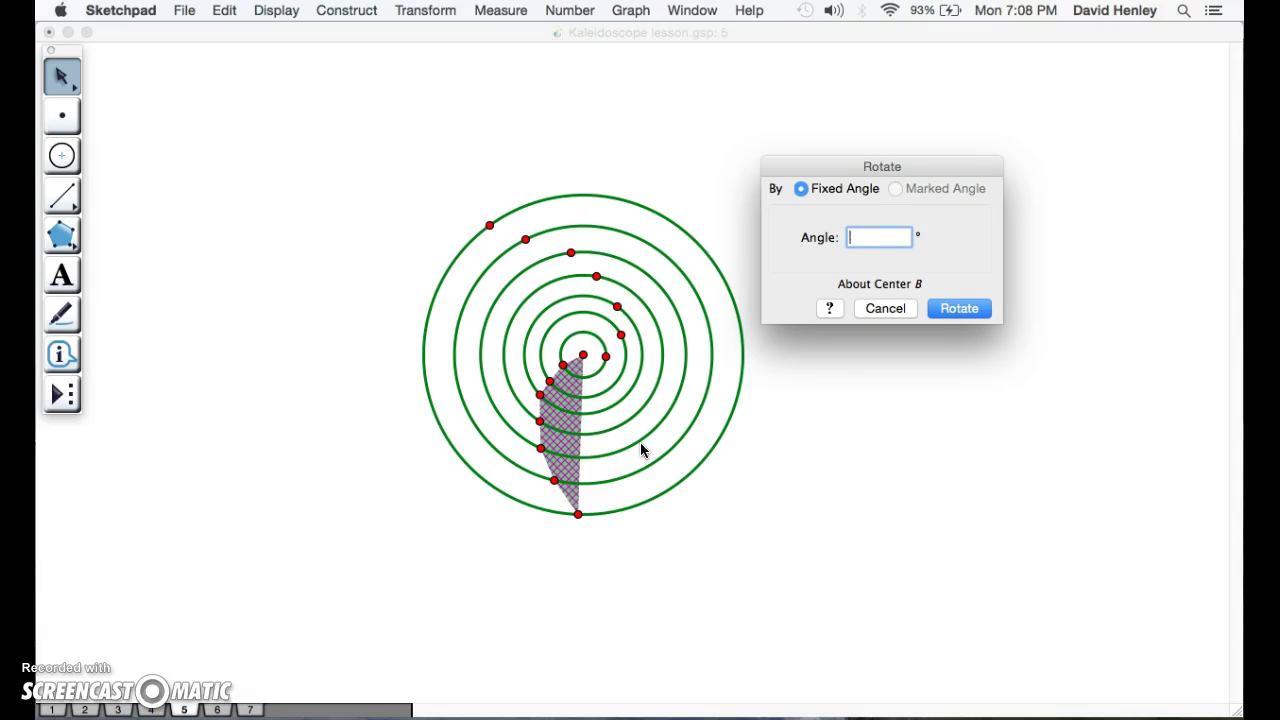
pyautogui.write('15')
pyautogui.click(953, 308)
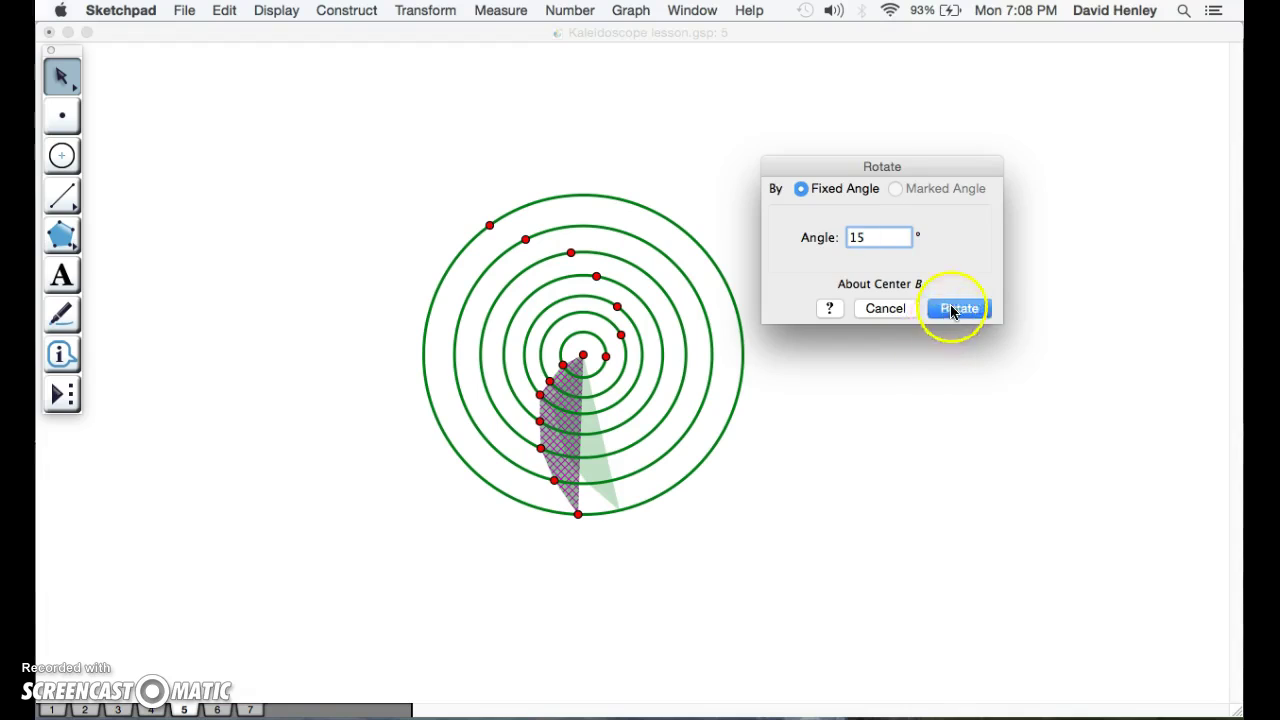
# Repeat the 15° rotation to add a second rotated petal
pyautogui.click(425, 10)
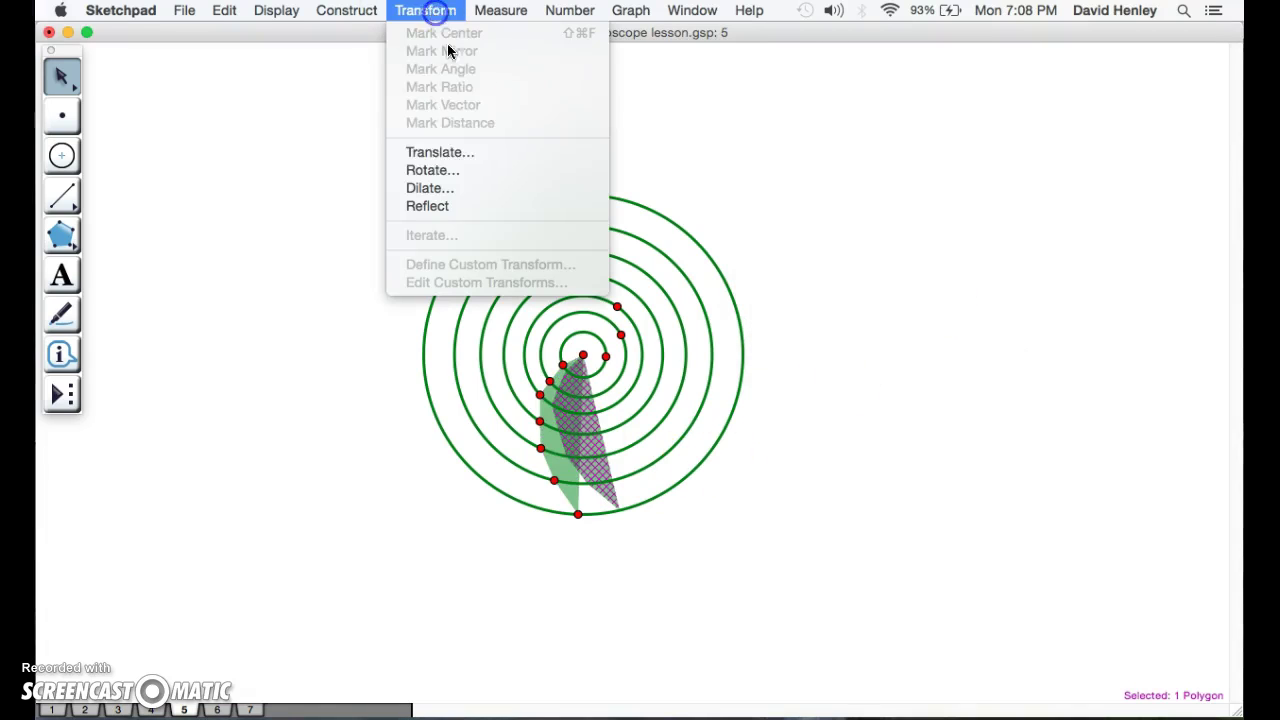
pyautogui.click(467, 172)
pyautogui.click(953, 308)
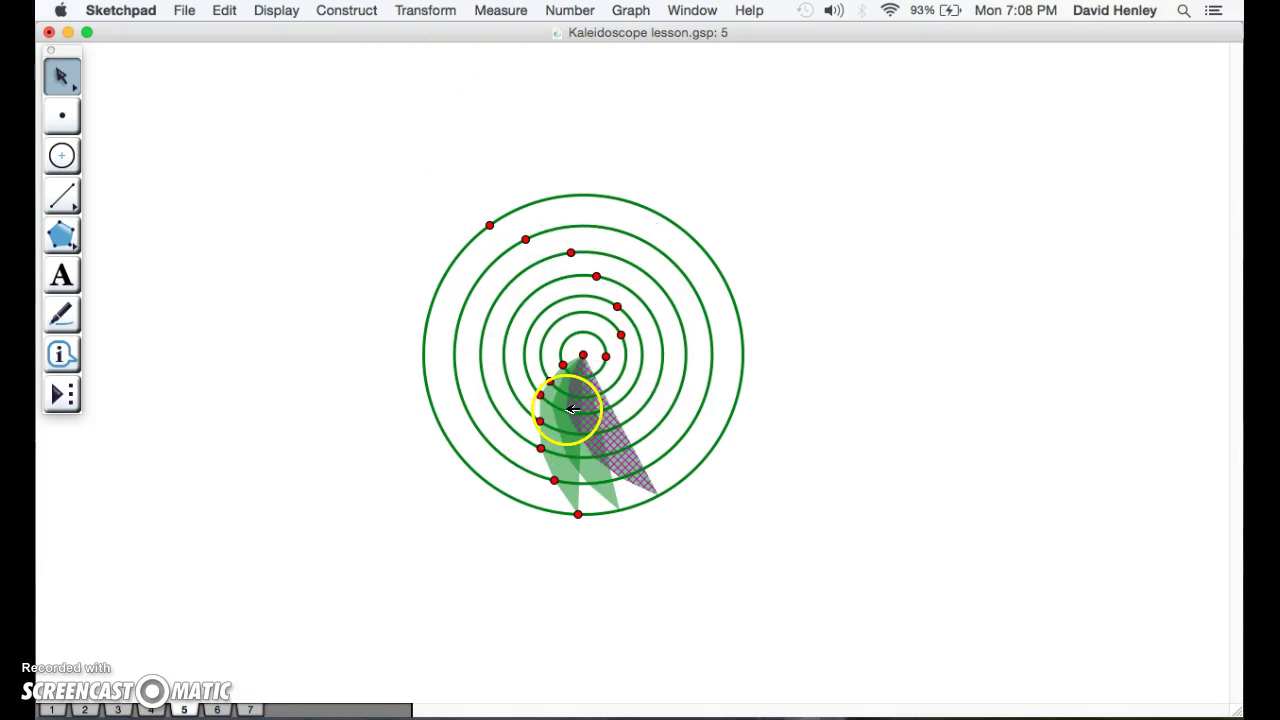
# View page 6's finished kaleidoscope and check a purple petal's Color options without changing them
pyautogui.click(218, 709)
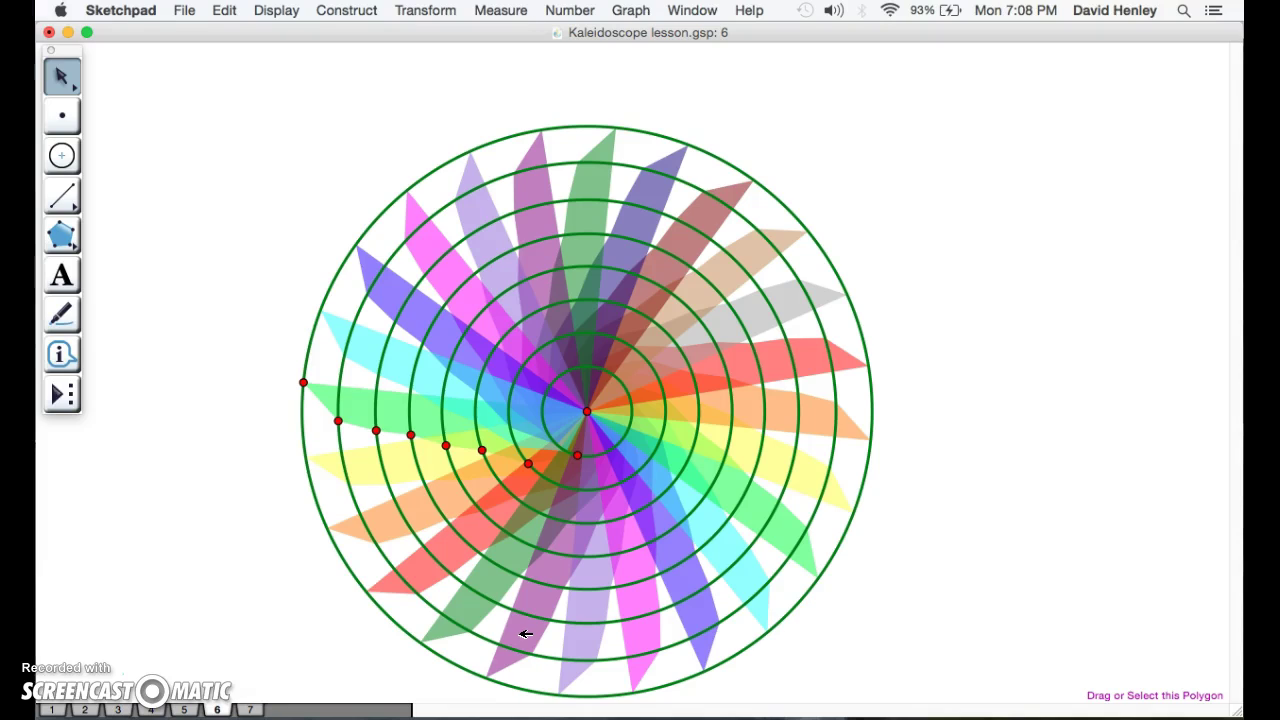
pyautogui.click(527, 631)
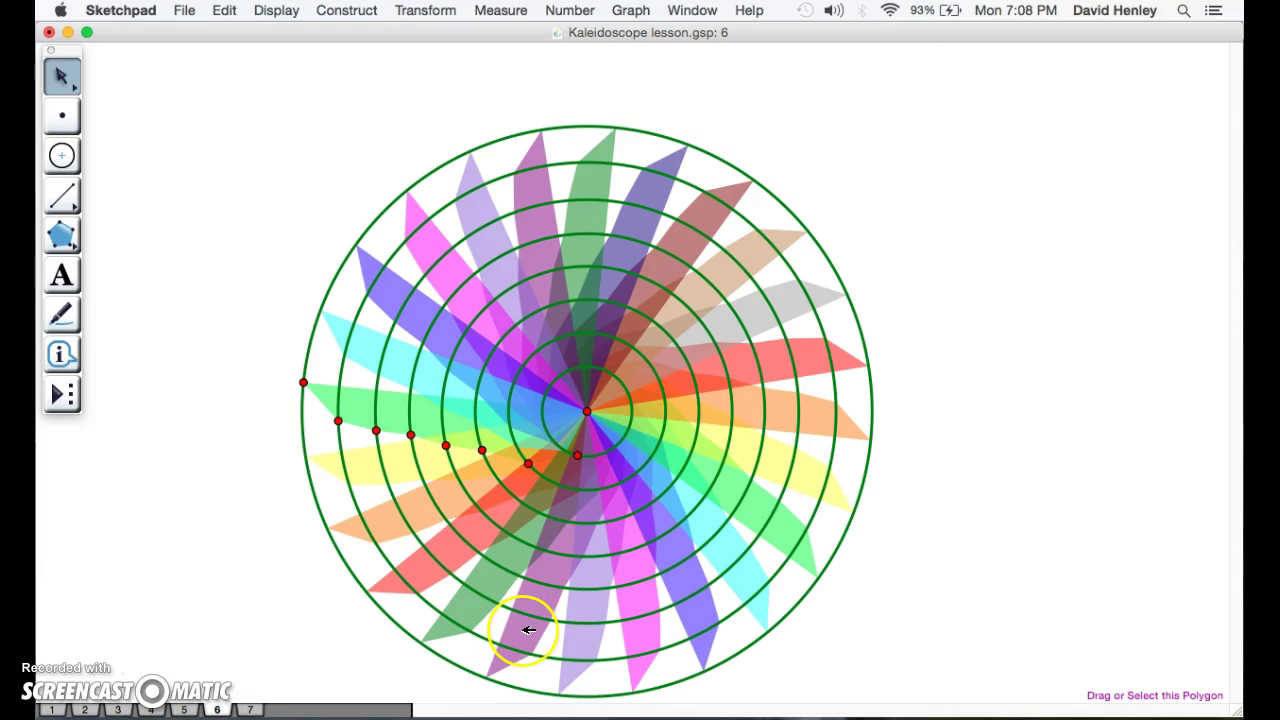
pyautogui.rightClick(528, 630)
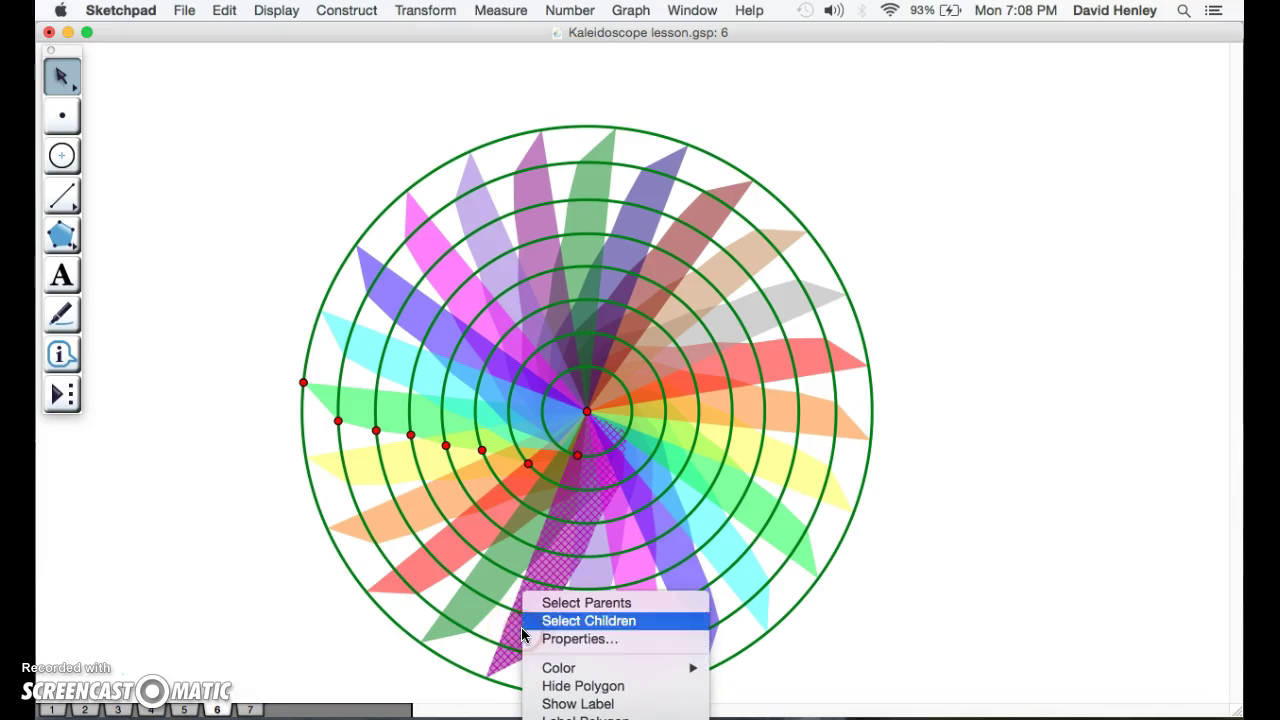
pyautogui.click(570, 668)
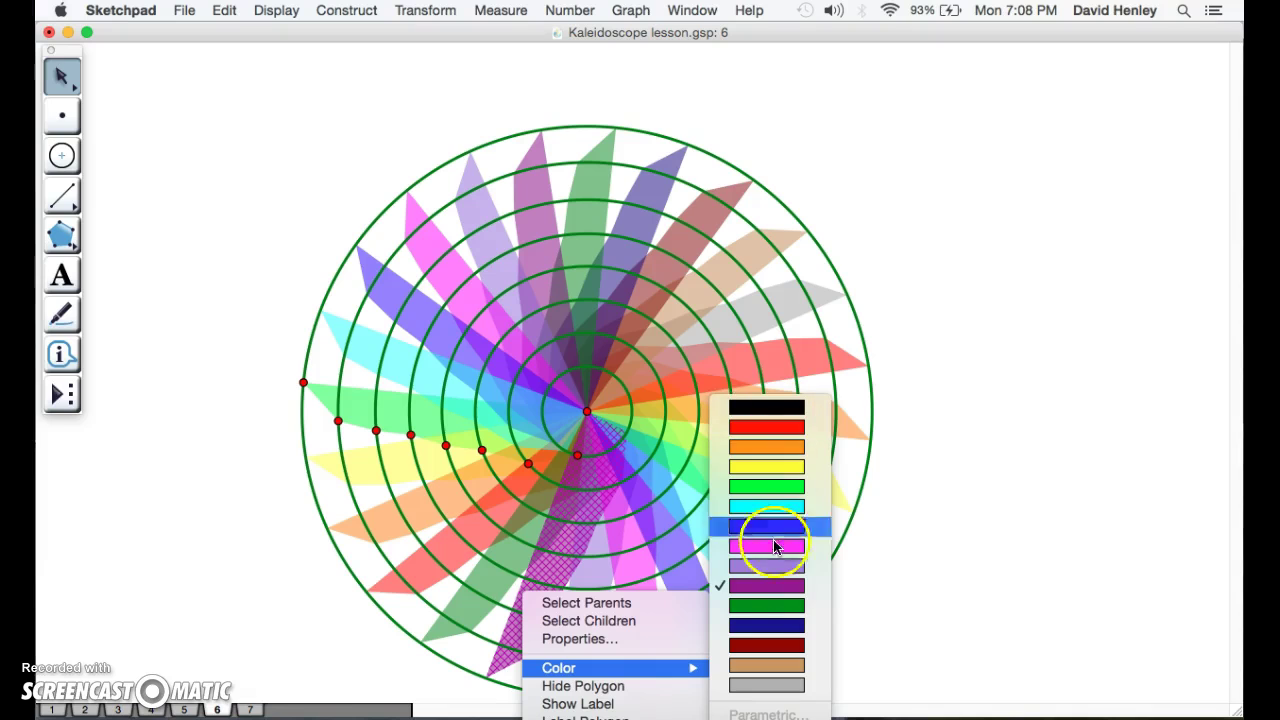
pyautogui.click(1050, 471)
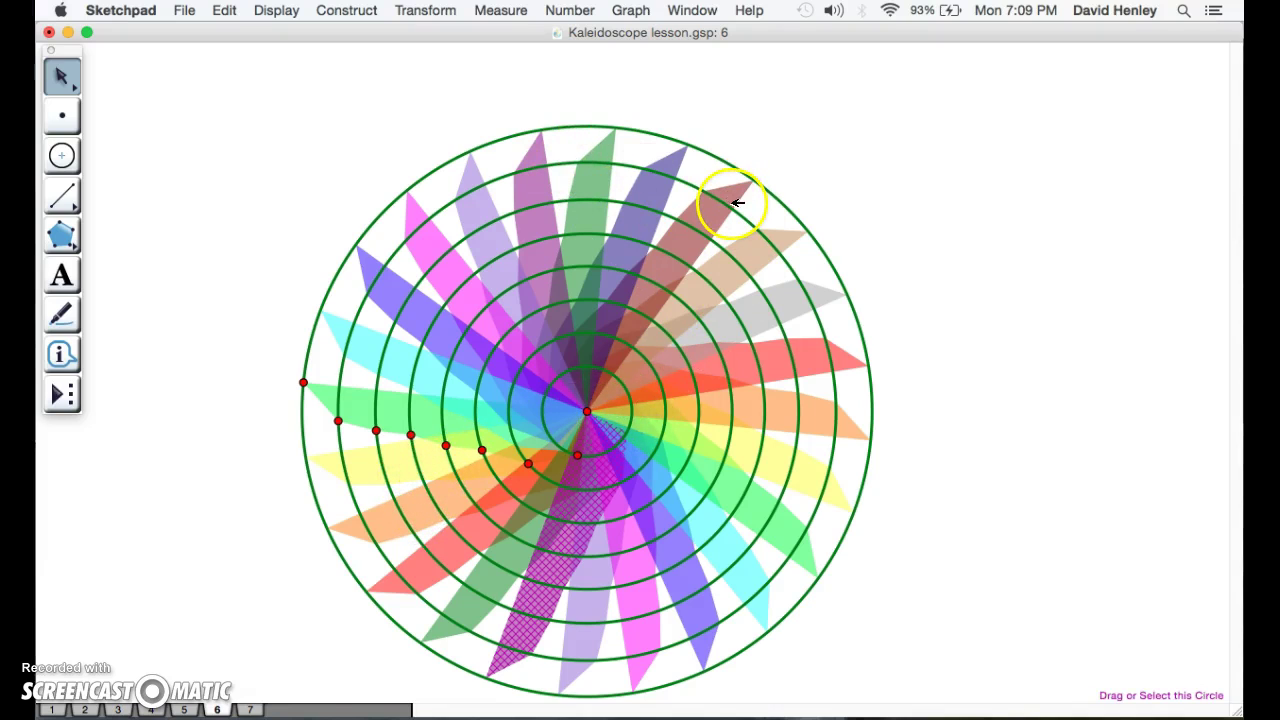
pyautogui.click(923, 298)
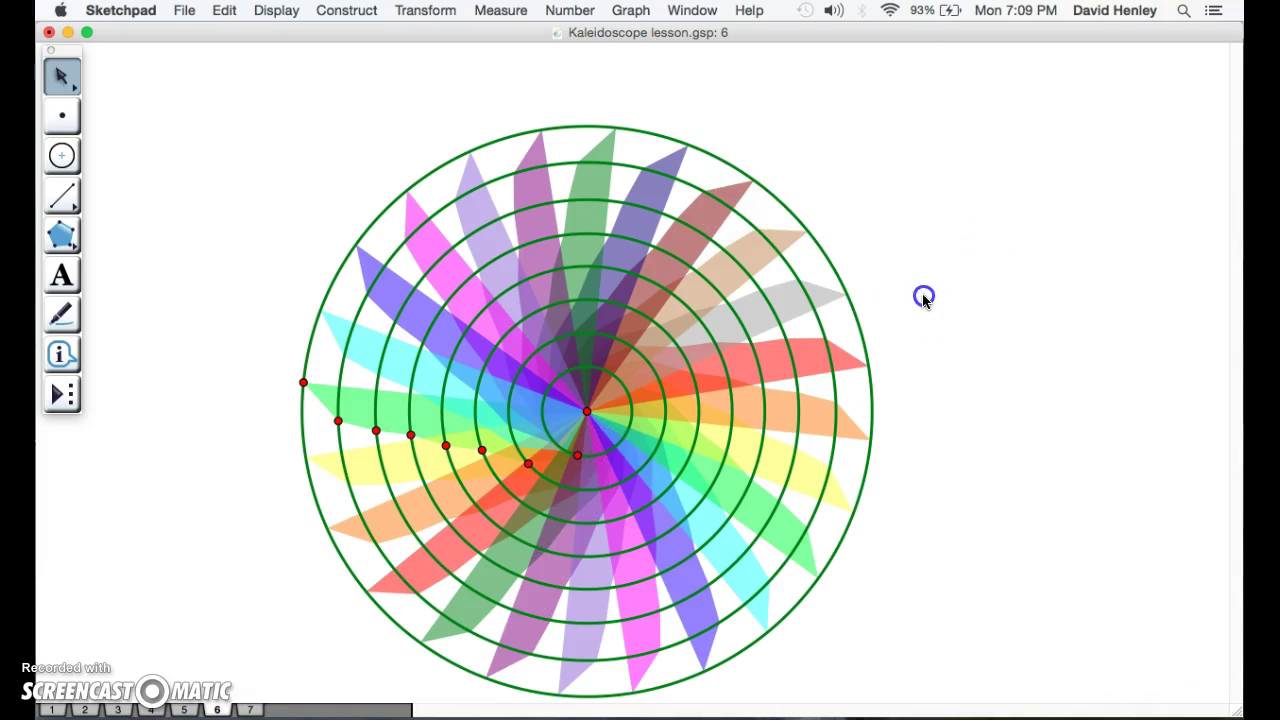
pyautogui.click(829, 258)
pyautogui.click(793, 271)
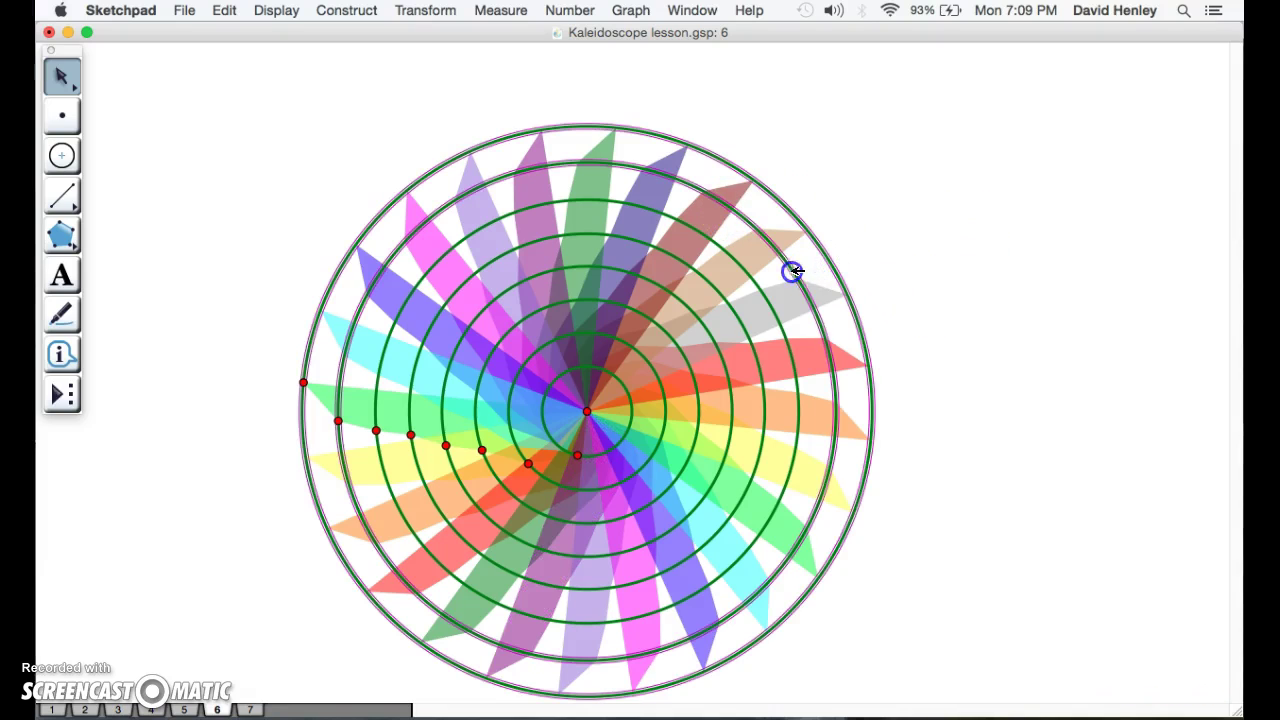
pyautogui.click(758, 286)
pyautogui.click(729, 298)
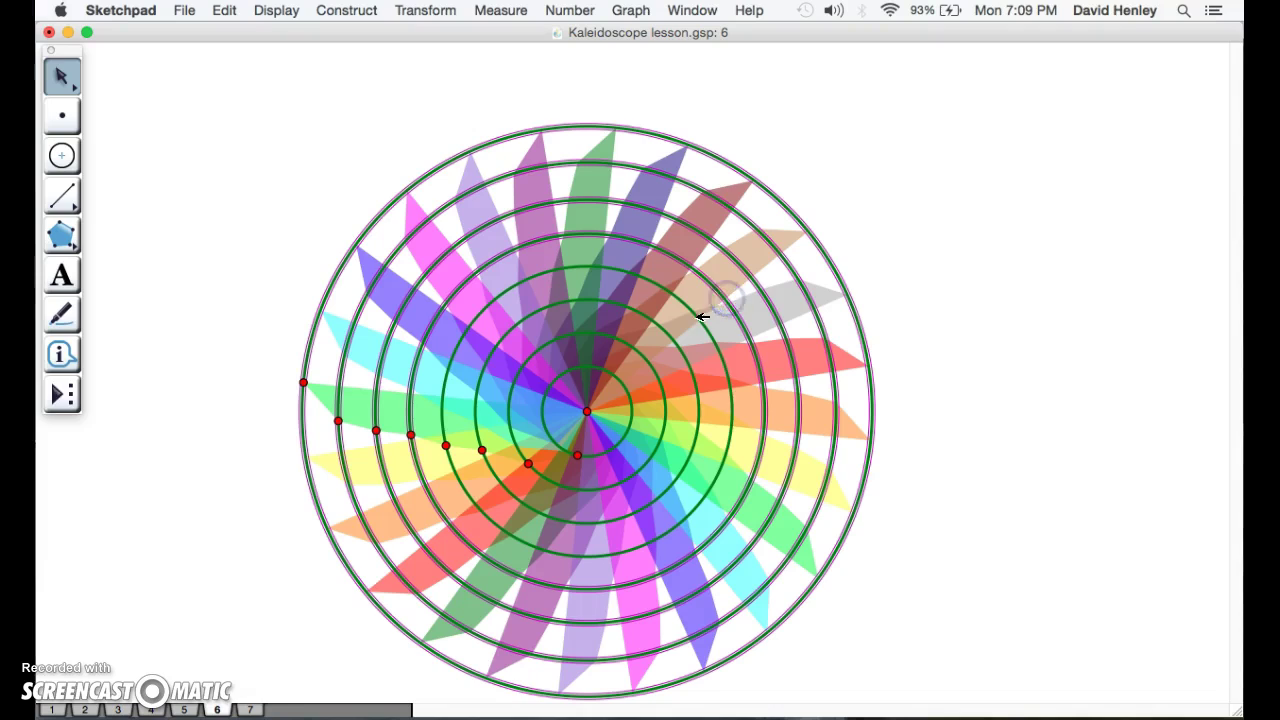
pyautogui.click(691, 318)
pyautogui.click(670, 334)
pyautogui.click(642, 356)
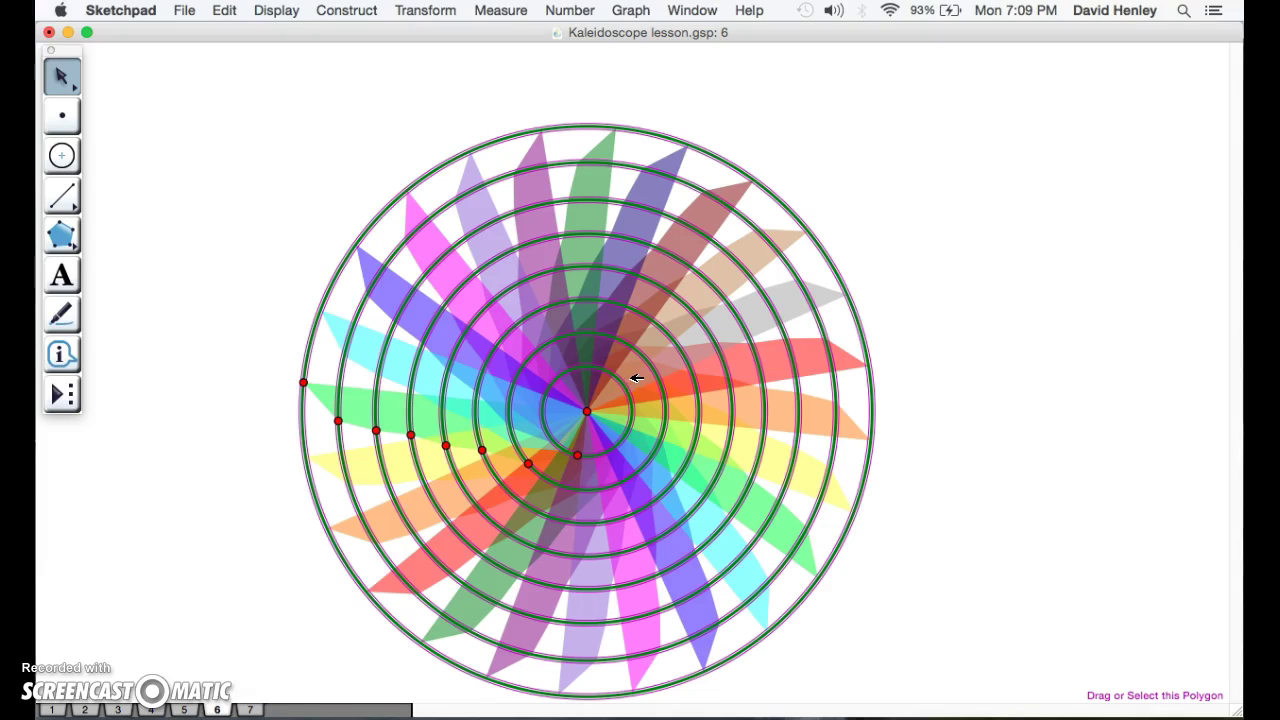
pyautogui.press('Delete')
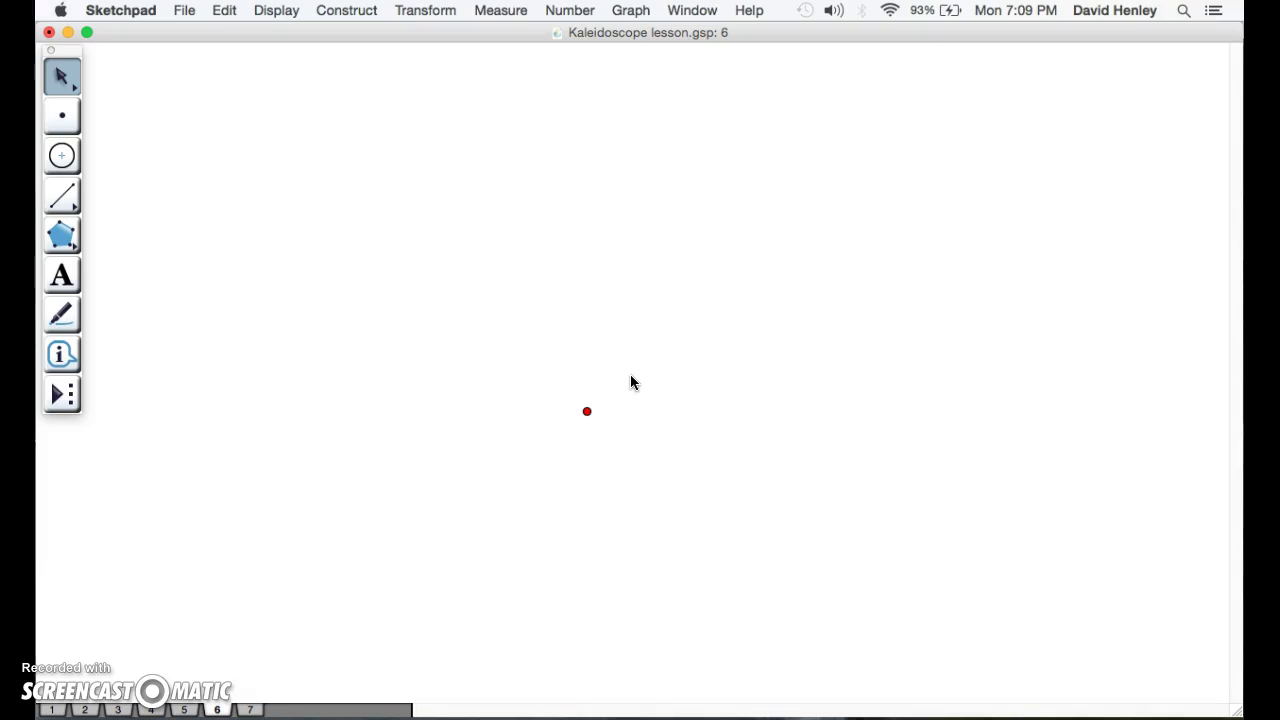
pyautogui.press('super+z')
pyautogui.click(934, 332)
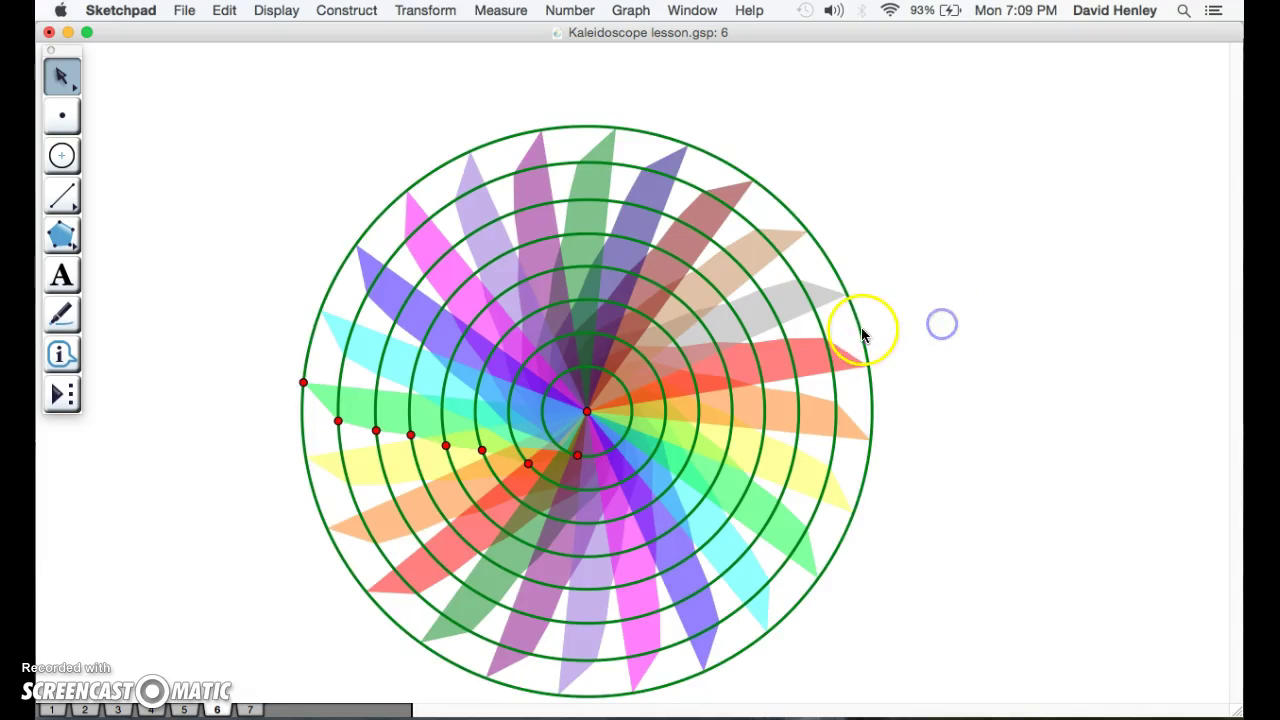
pyautogui.moveTo(830, 328); pyautogui.dragTo(628, 395)
# Hide all the selected concentric circles
pyautogui.click(749, 344)
pyautogui.click(276, 10)
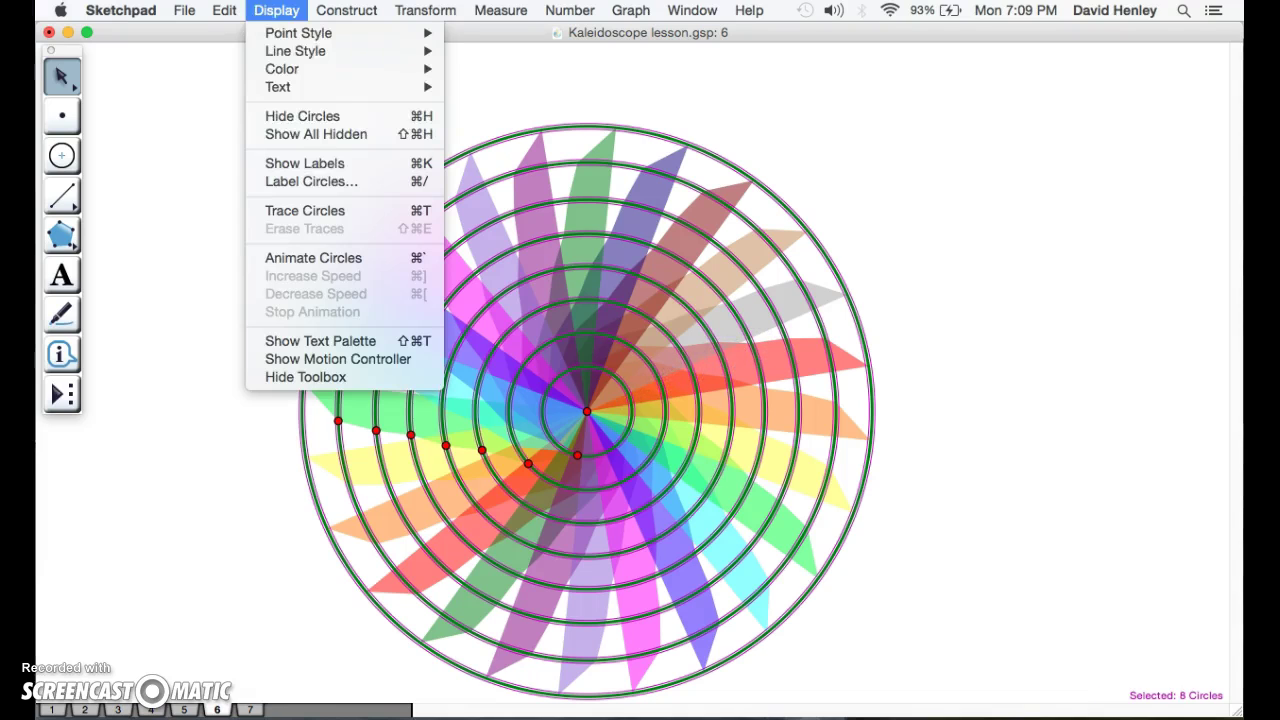
pyautogui.click(337, 116)
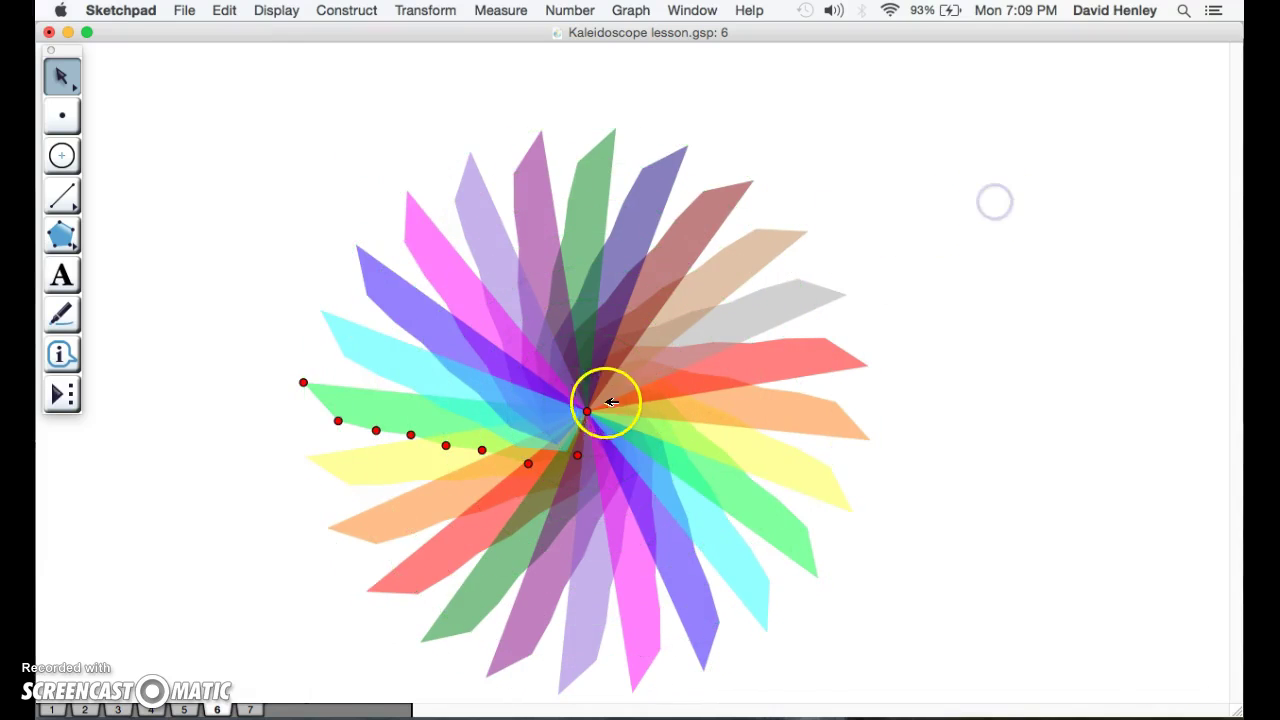
# Hide the kaleidoscope's centre point
pyautogui.click(587, 411)
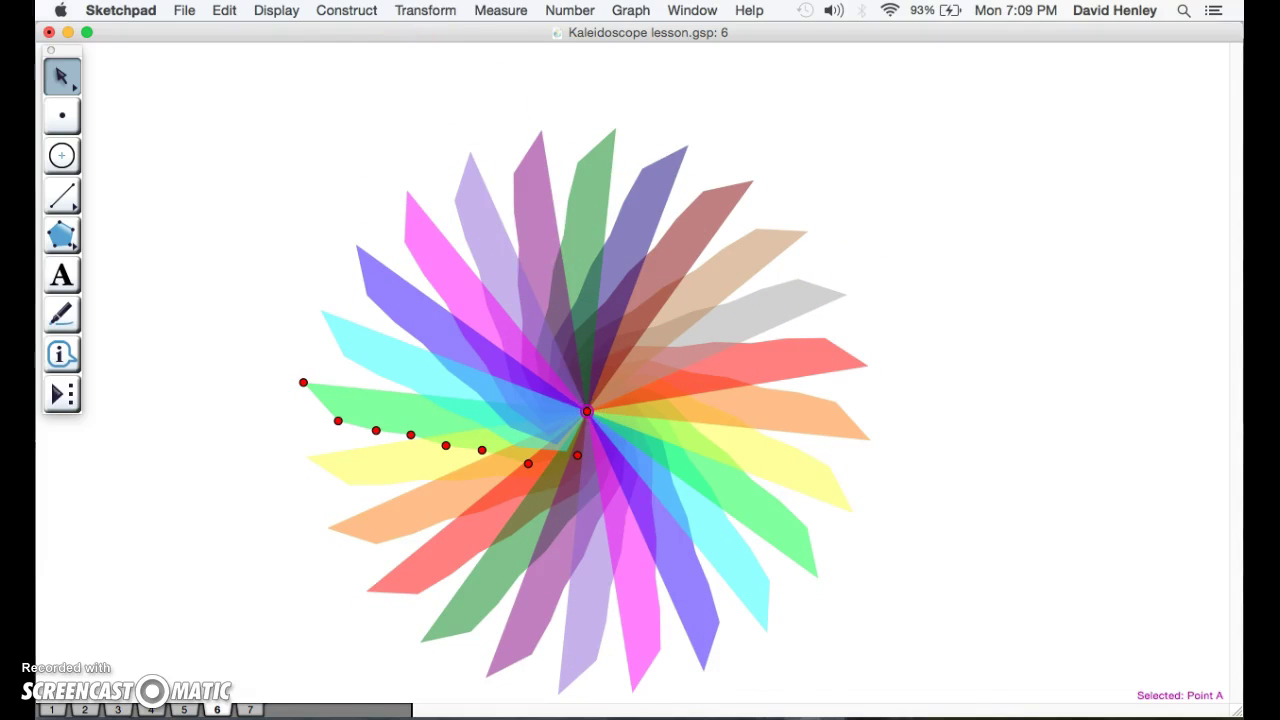
pyautogui.click(346, 10)
pyautogui.moveTo(276, 10)
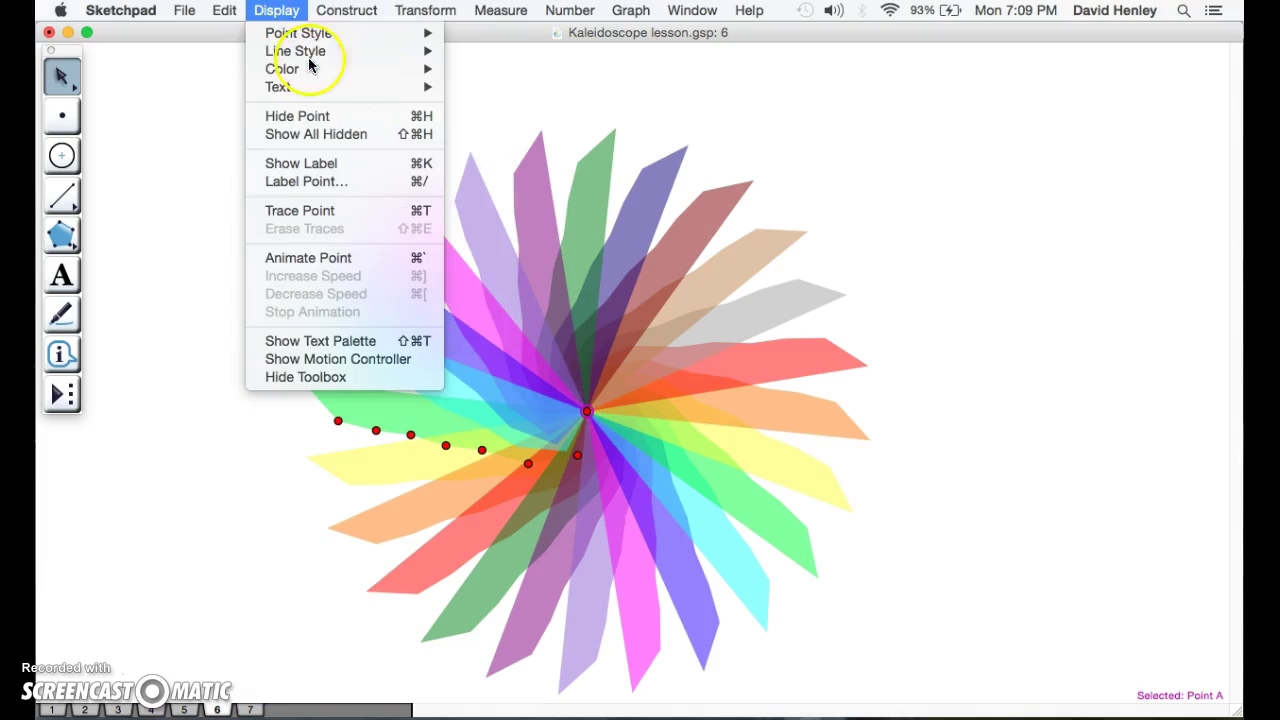
pyautogui.click(314, 115)
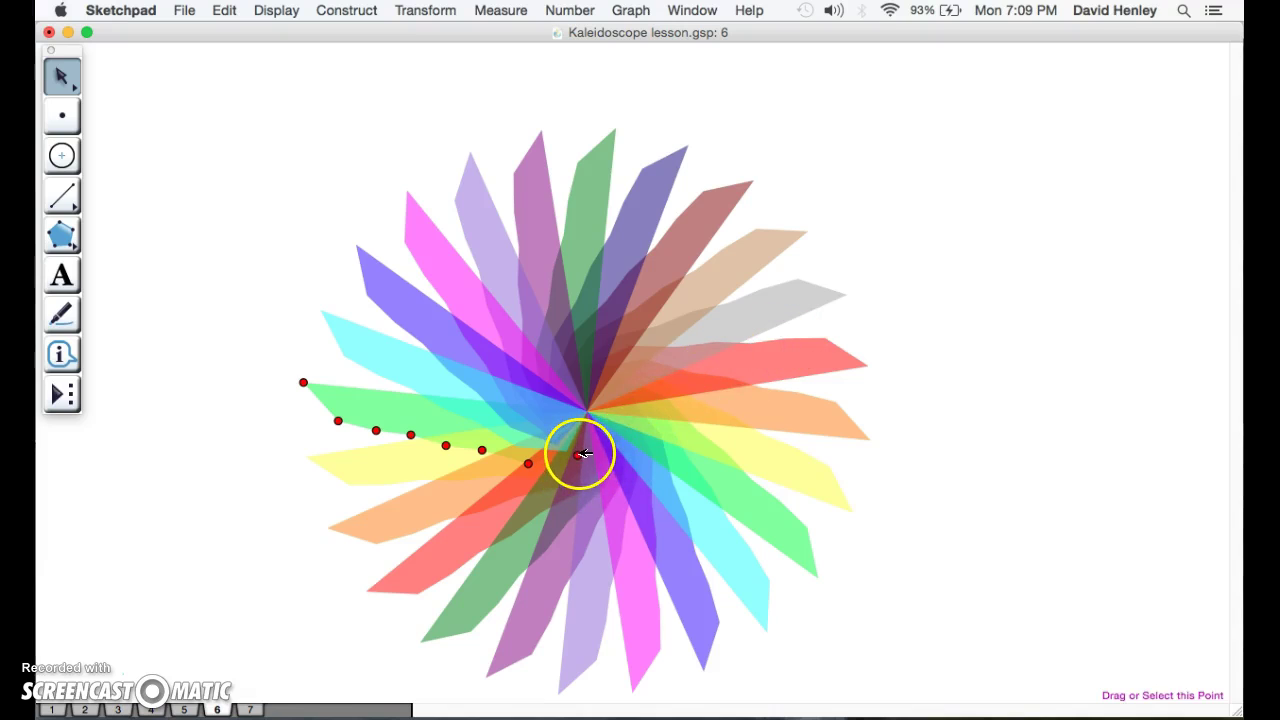
# Select the arc points and drag them to twist the petals into a swirl
pyautogui.click(580, 455)
pyautogui.keyDown('shift'); pyautogui.click(483, 450); pyautogui.keyUp('shift')
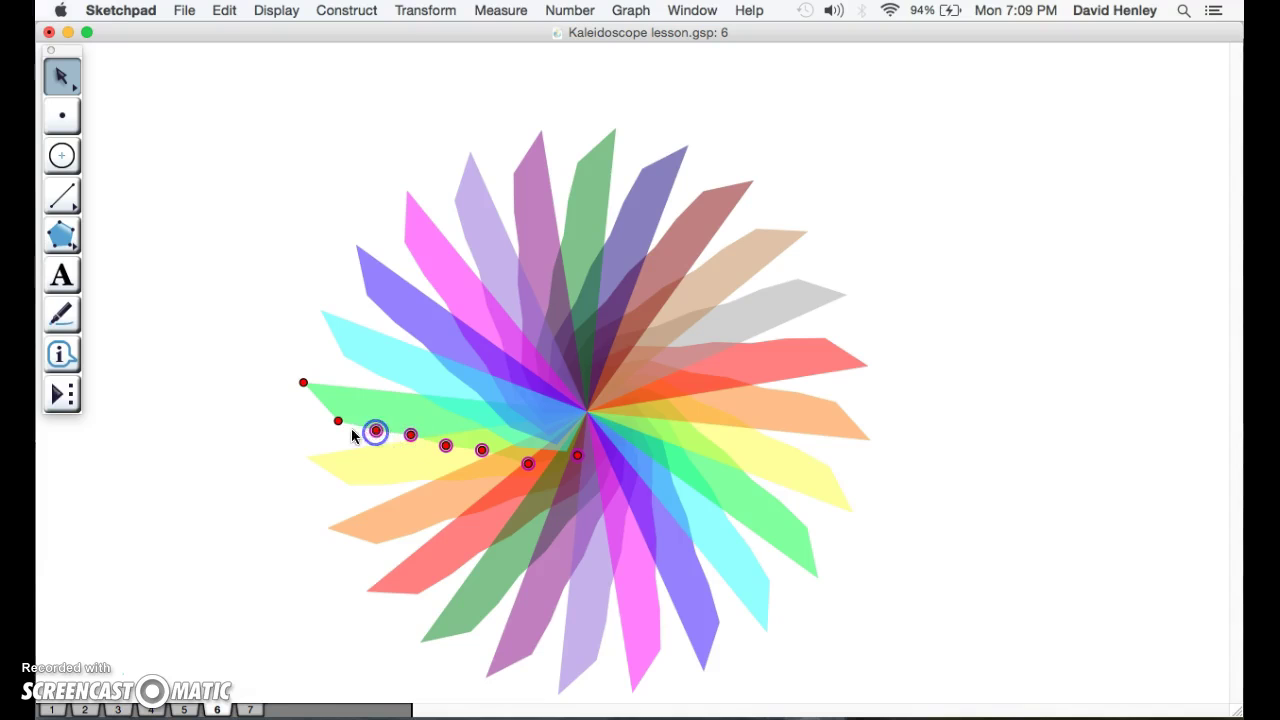
pyautogui.moveTo(342, 418); pyautogui.dragTo(540, 471)
# Animate the points at speed 16, then pause the spinning kaleidoscope
pyautogui.click(276, 10)
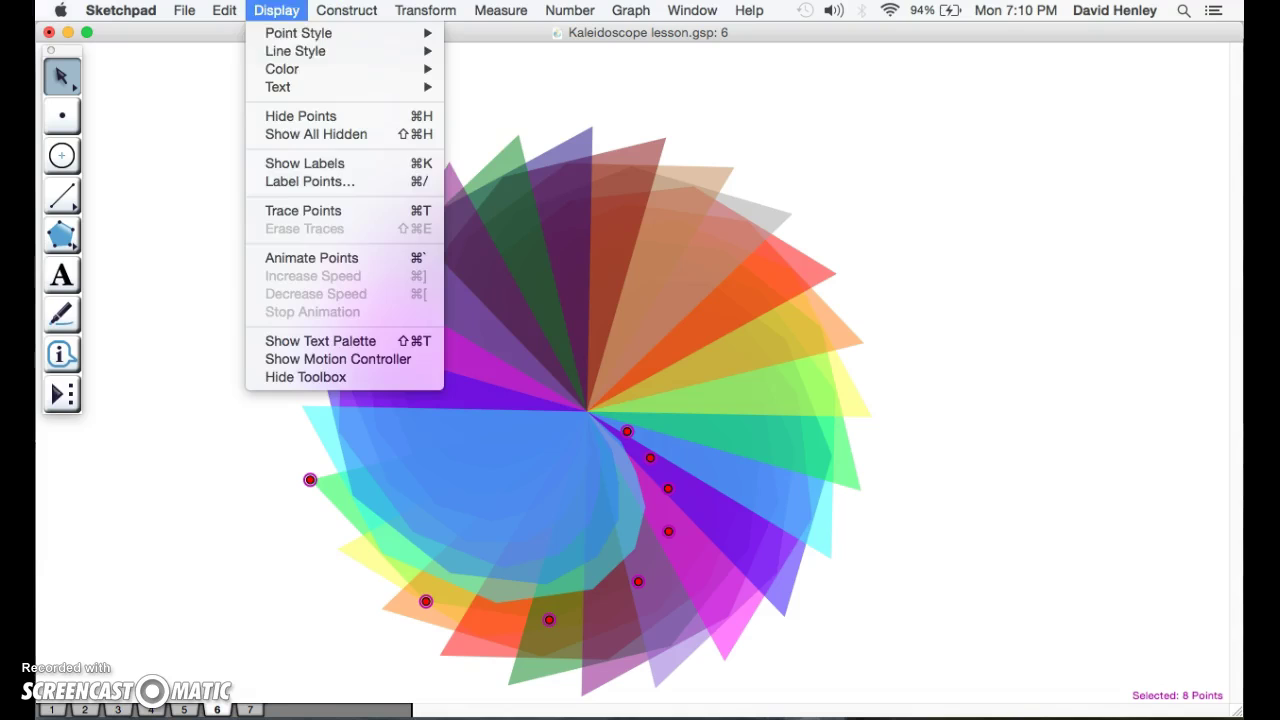
pyautogui.click(348, 259)
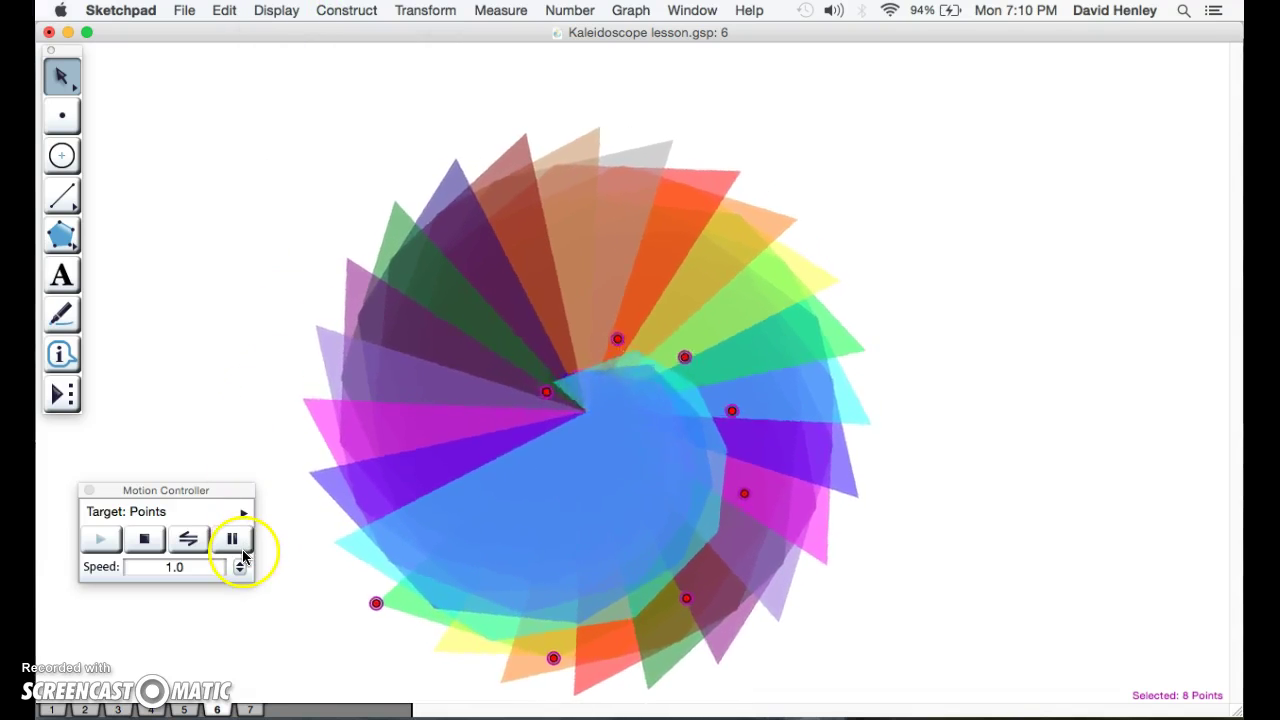
pyautogui.click(241, 562)
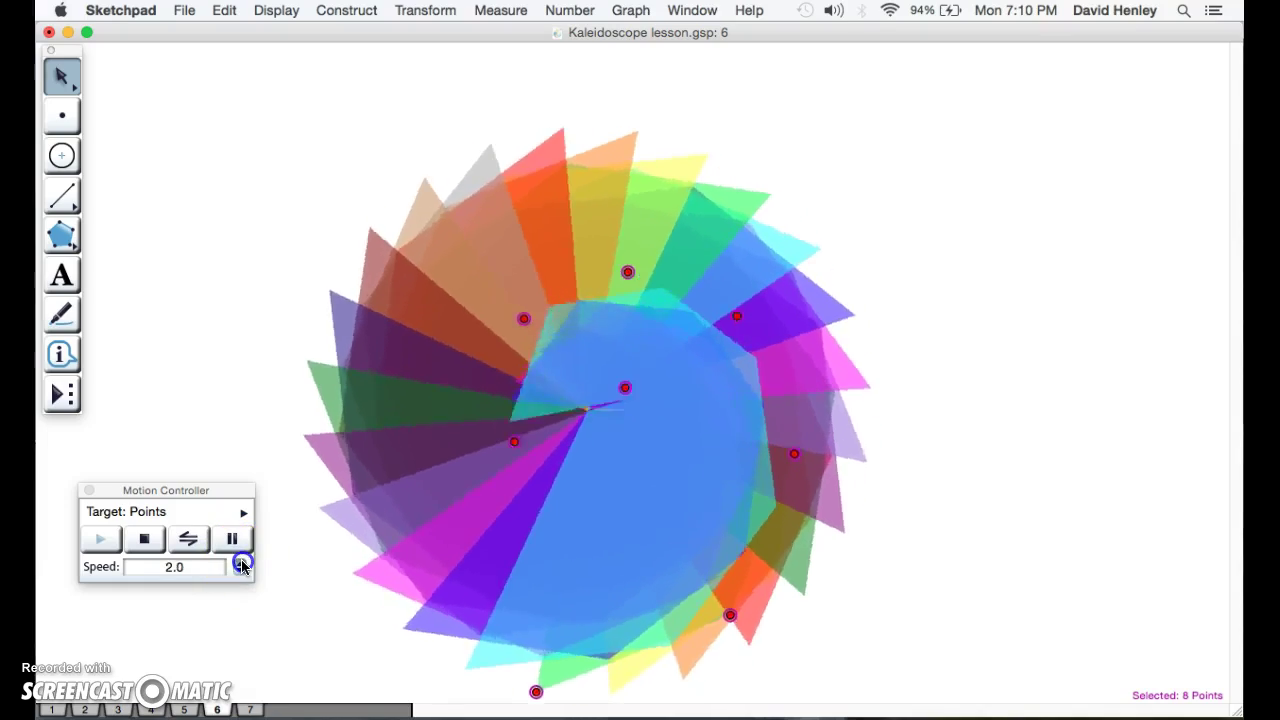
pyautogui.click(241, 562)
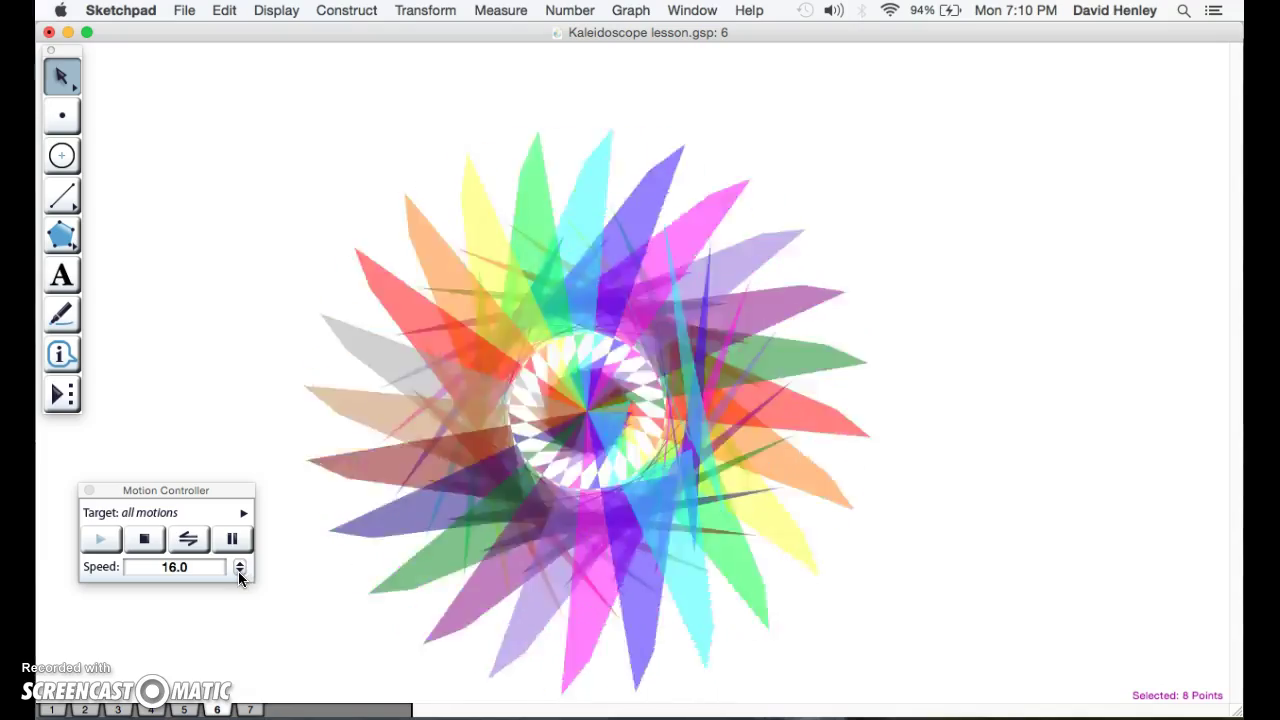
pyautogui.click(231, 543)
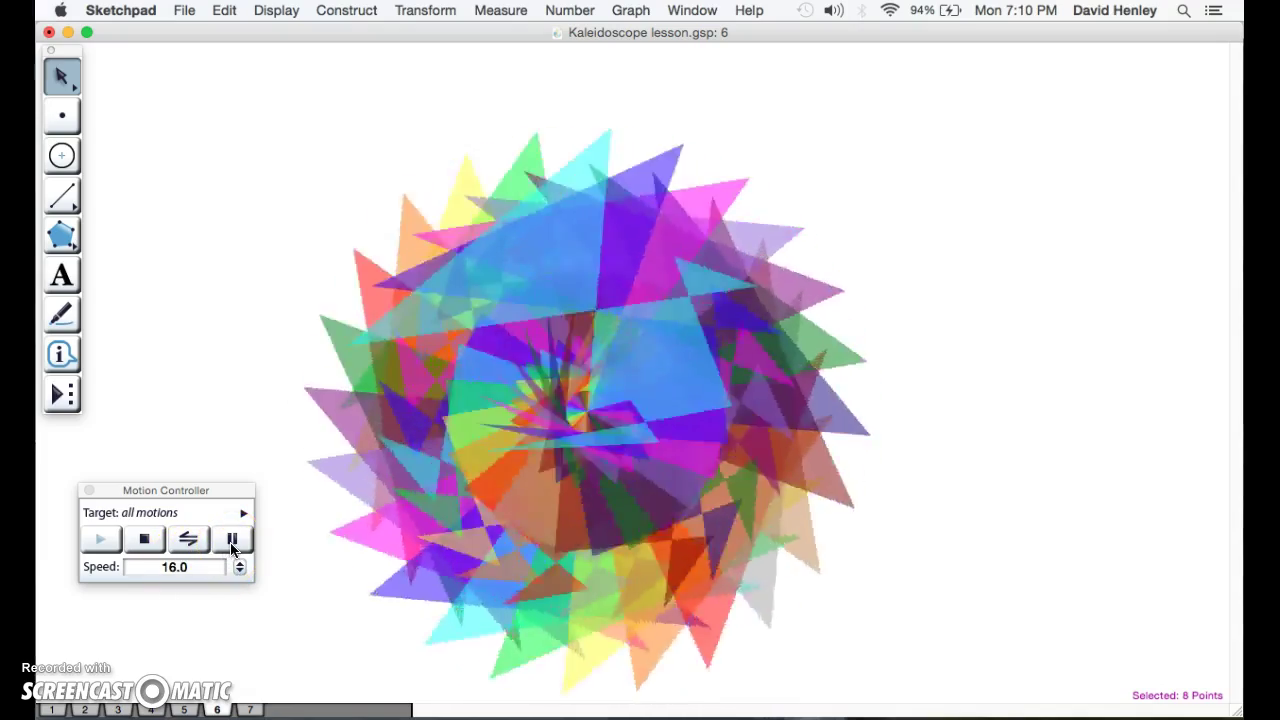
pyautogui.click(231, 543)
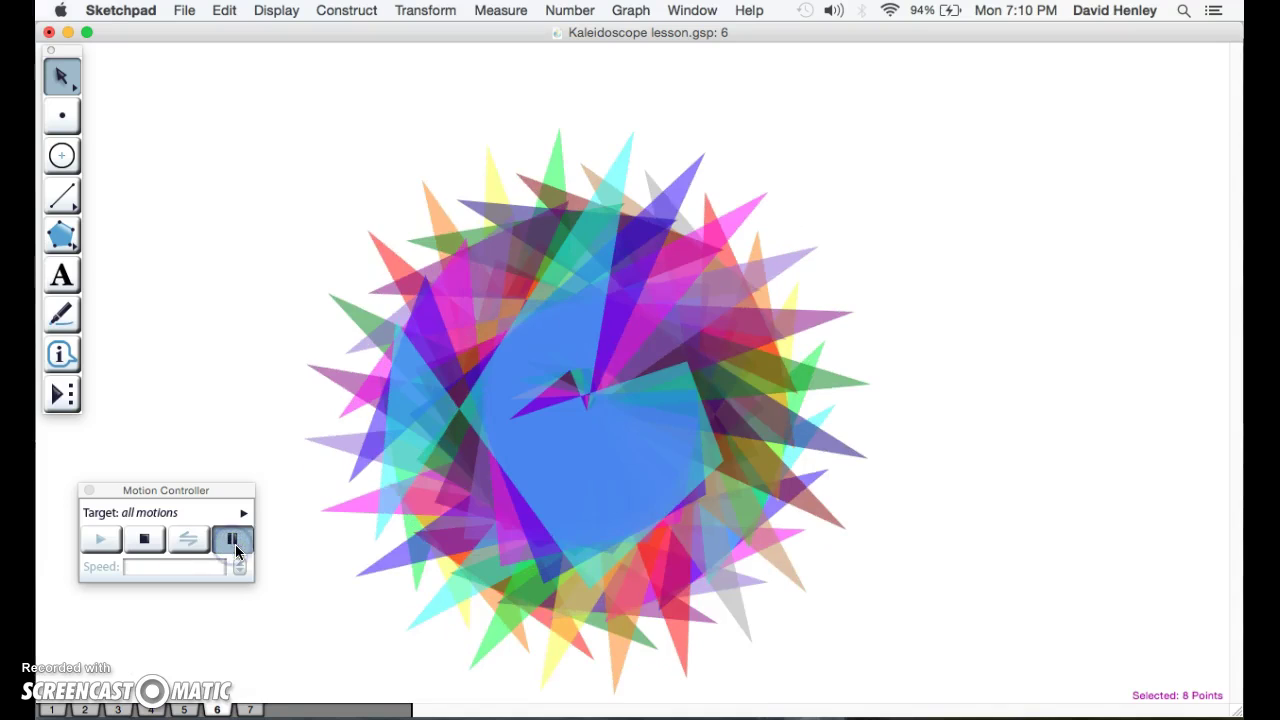
pyautogui.click(254, 711)
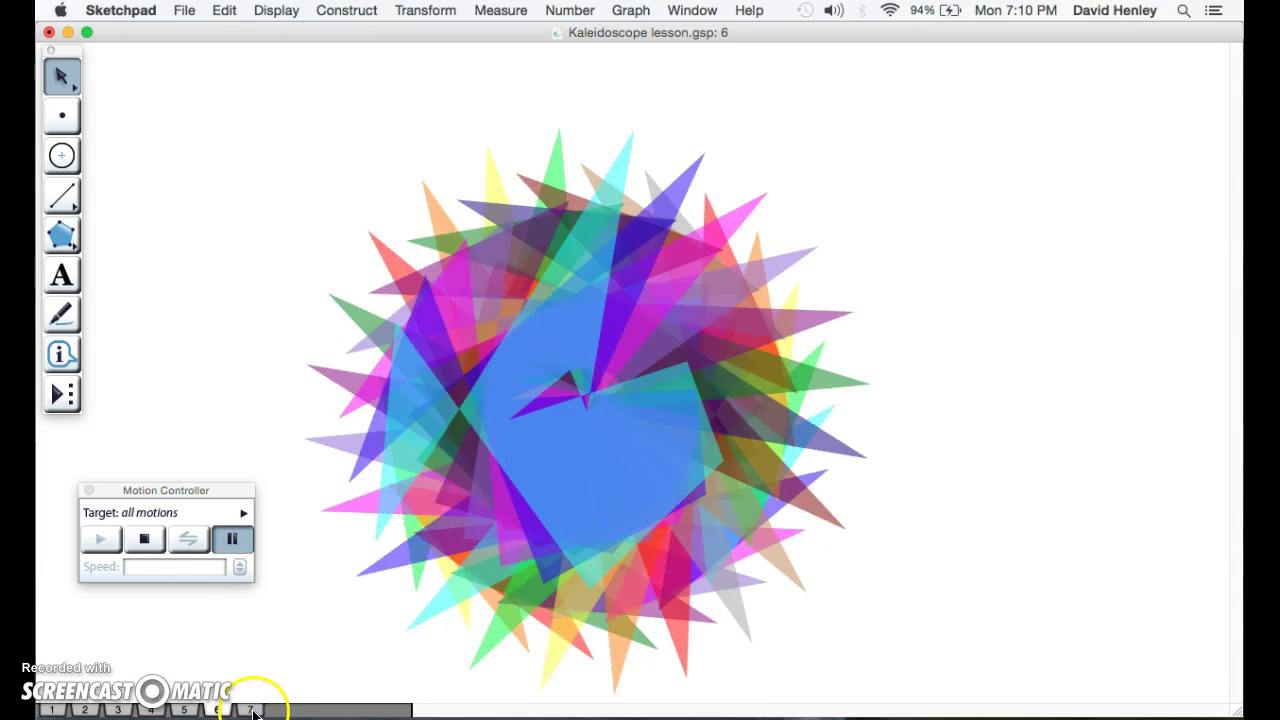
# On page 7, select the six spiral points on the concentric circles
pyautogui.click(251, 710)
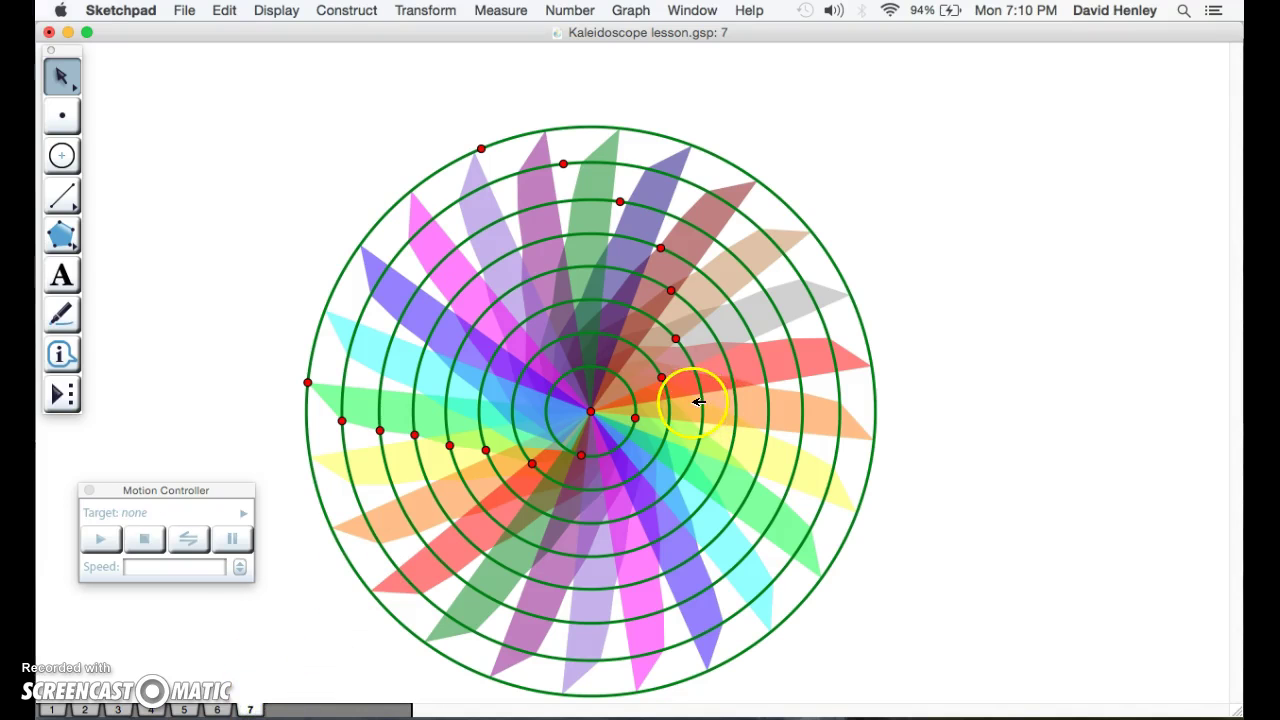
pyautogui.click(968, 261)
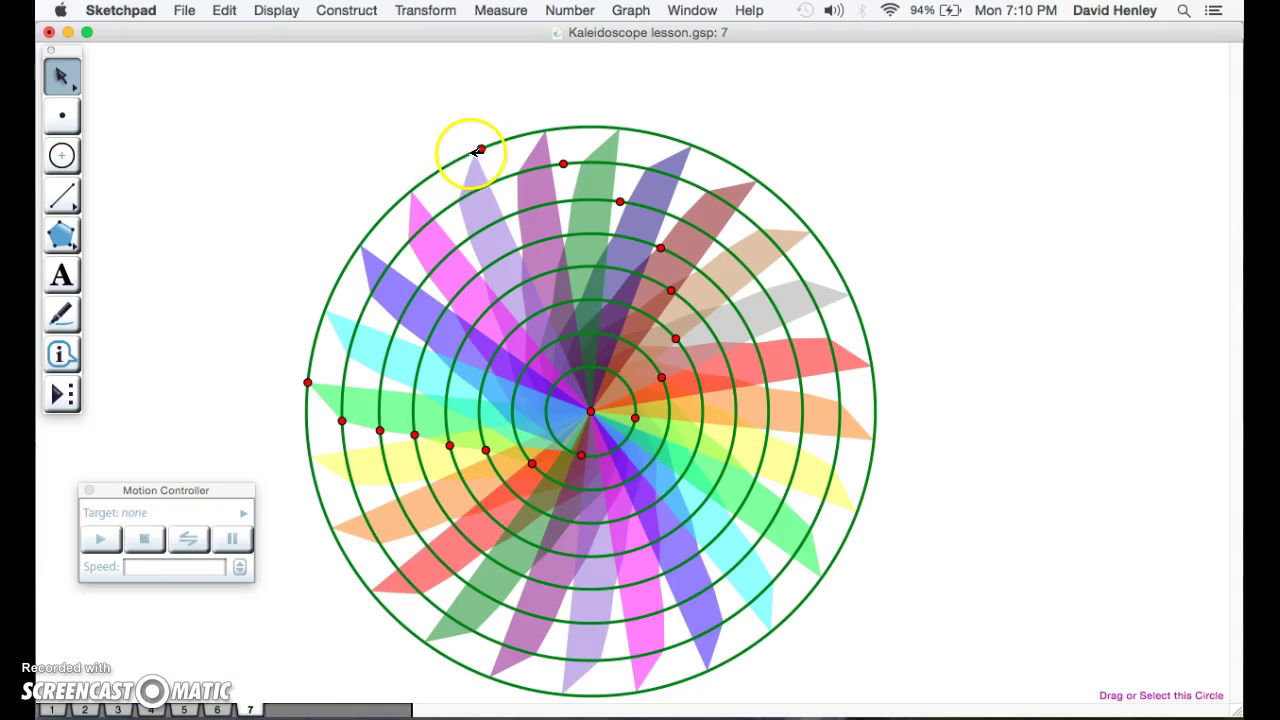
pyautogui.click(481, 148)
pyautogui.click(563, 163)
pyautogui.click(620, 201)
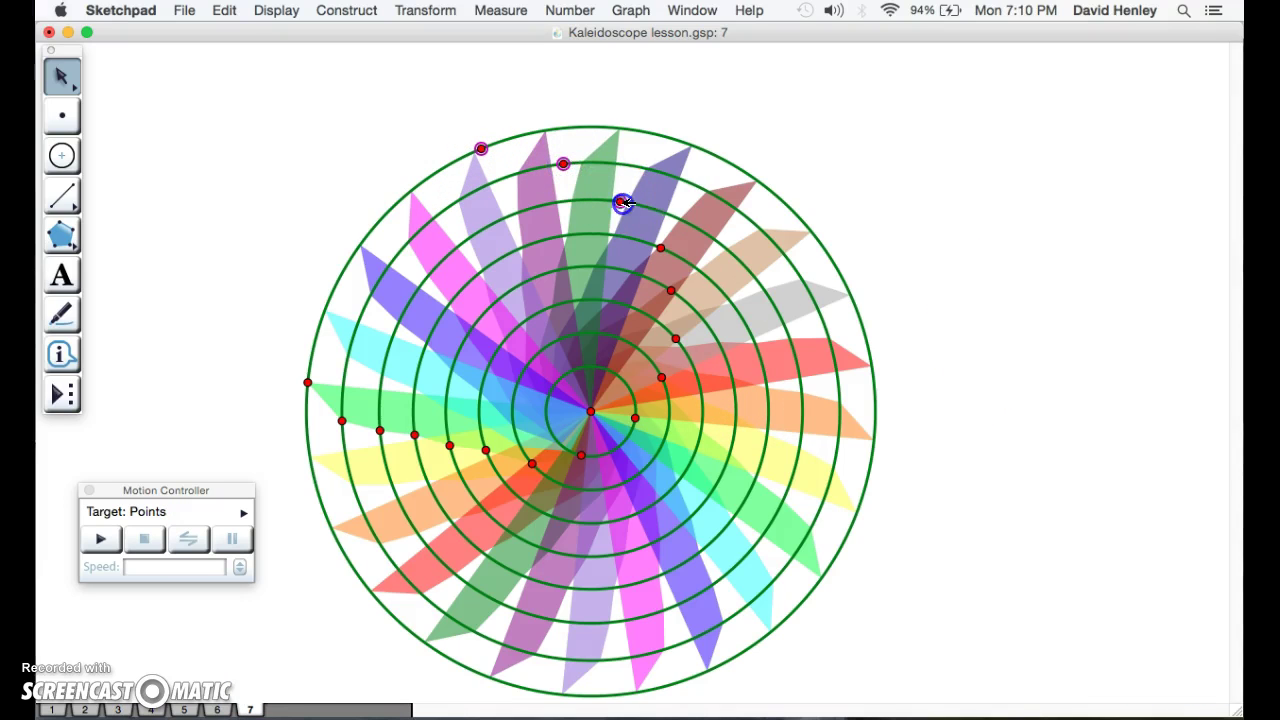
pyautogui.click(661, 247)
pyautogui.click(671, 290)
pyautogui.click(662, 377)
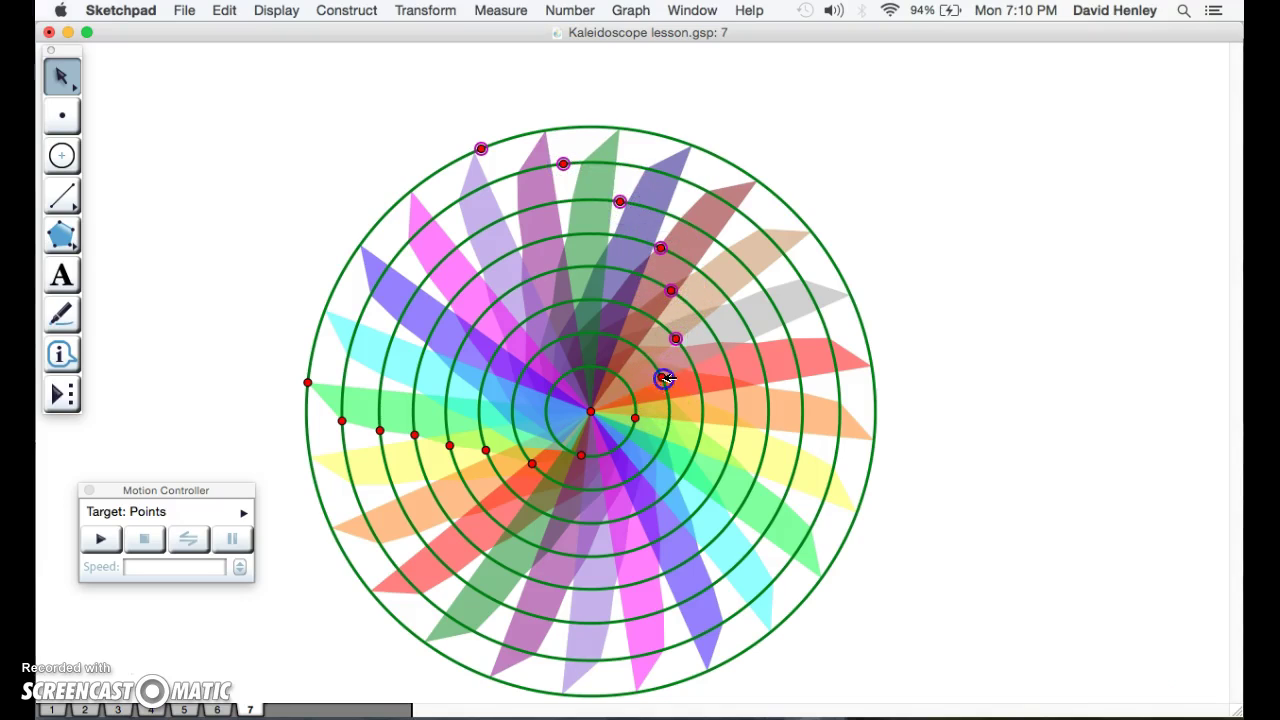
# Add all eight circles to the selection and hide them along with the points
pyautogui.click(634, 430)
pyautogui.click(664, 443)
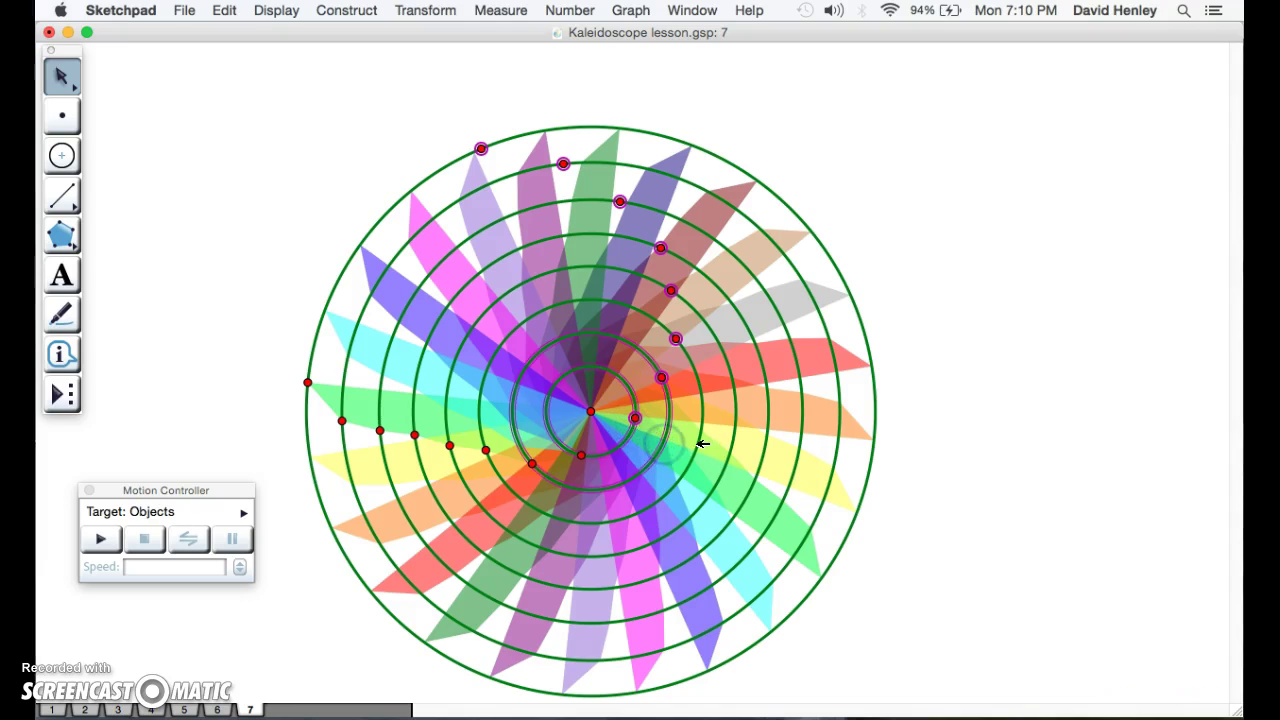
pyautogui.click(701, 443)
pyautogui.click(733, 443)
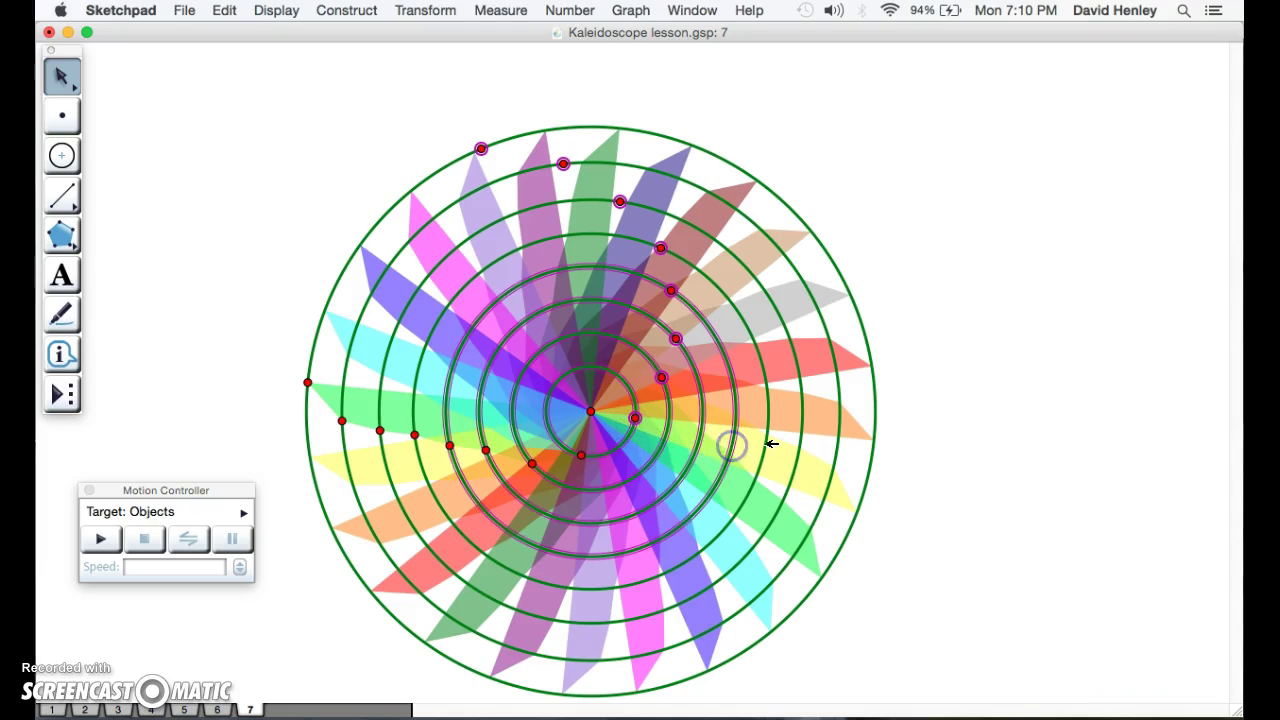
pyautogui.click(767, 443)
pyautogui.click(801, 443)
pyautogui.click(836, 452)
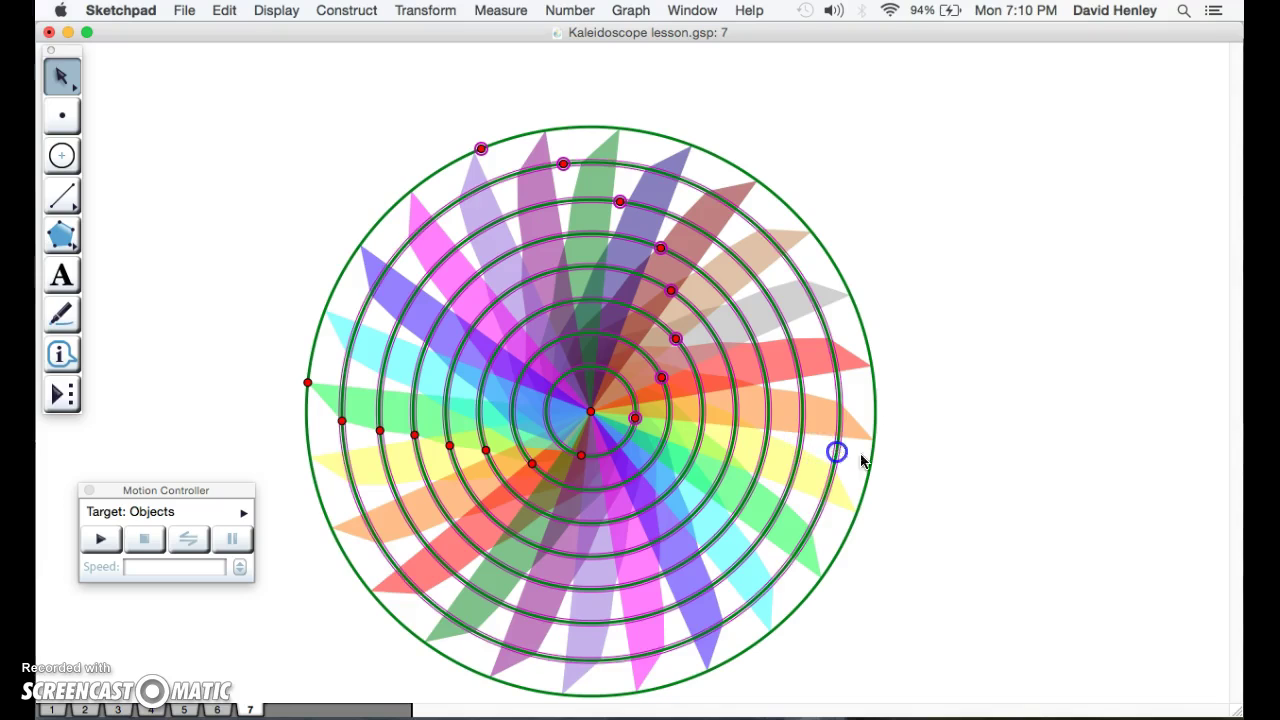
pyautogui.click(876, 456)
pyautogui.click(276, 10)
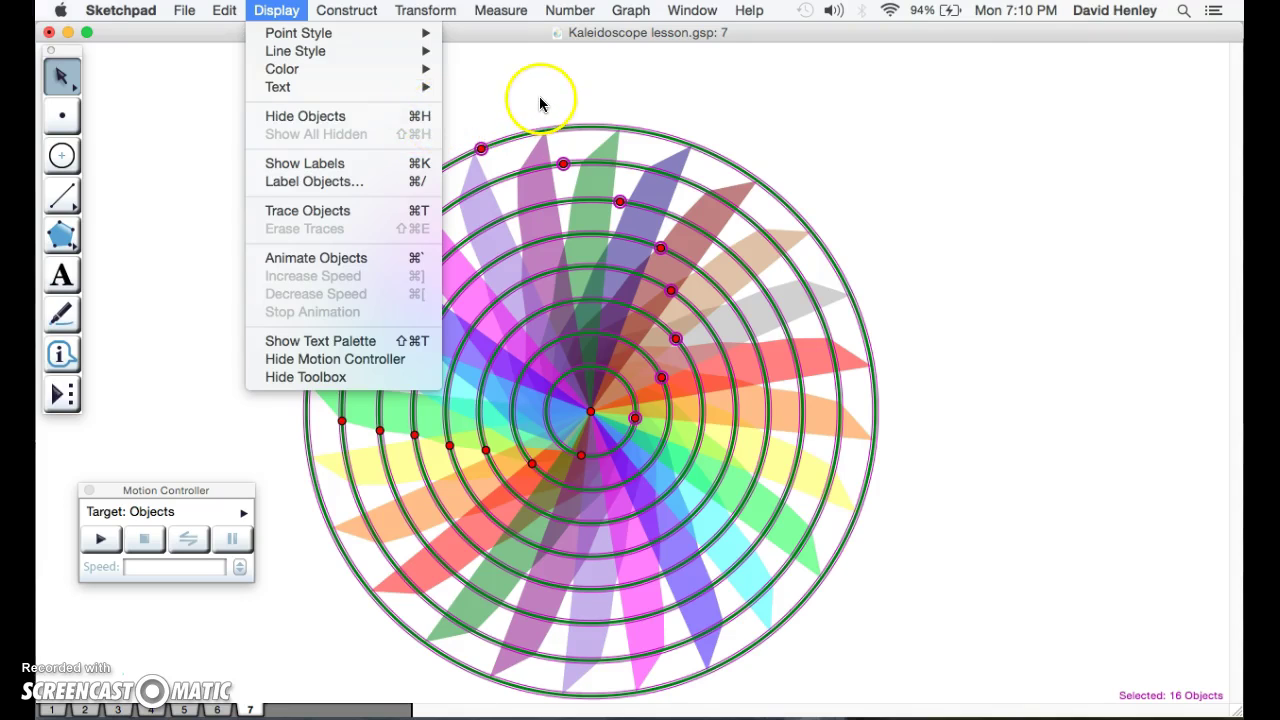
pyautogui.click(505, 102)
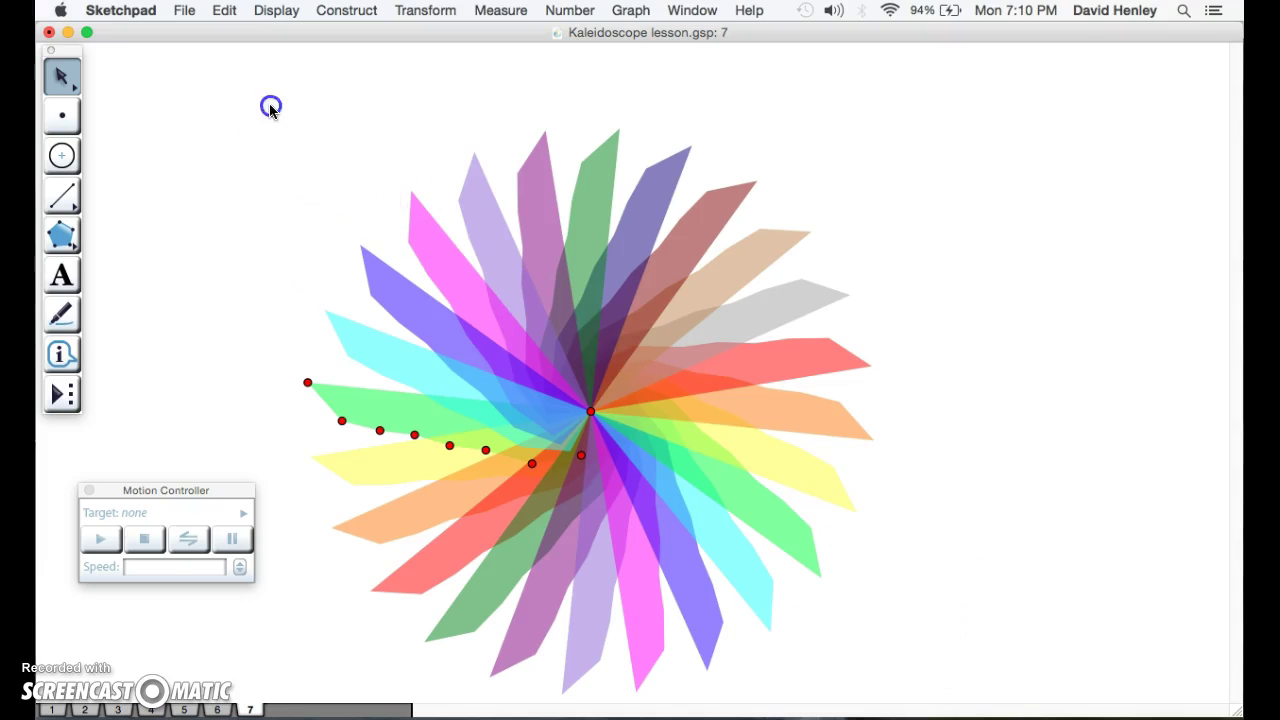
# Select the whole kaleidoscope except its four red points
pyautogui.moveTo(271, 106)
pyautogui.mouseDown()
pyautogui.moveTo(580, 294)
pyautogui.moveTo(899, 687)
pyautogui.mouseUp()
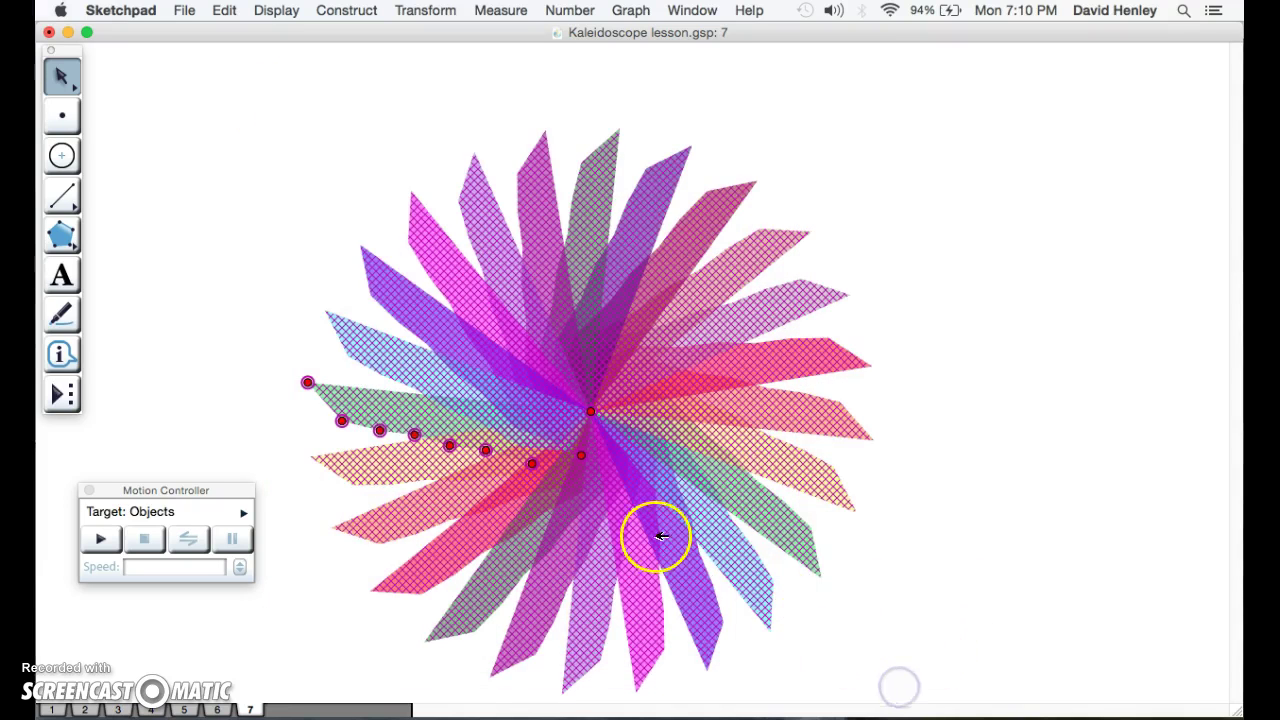
pyautogui.click(584, 457)
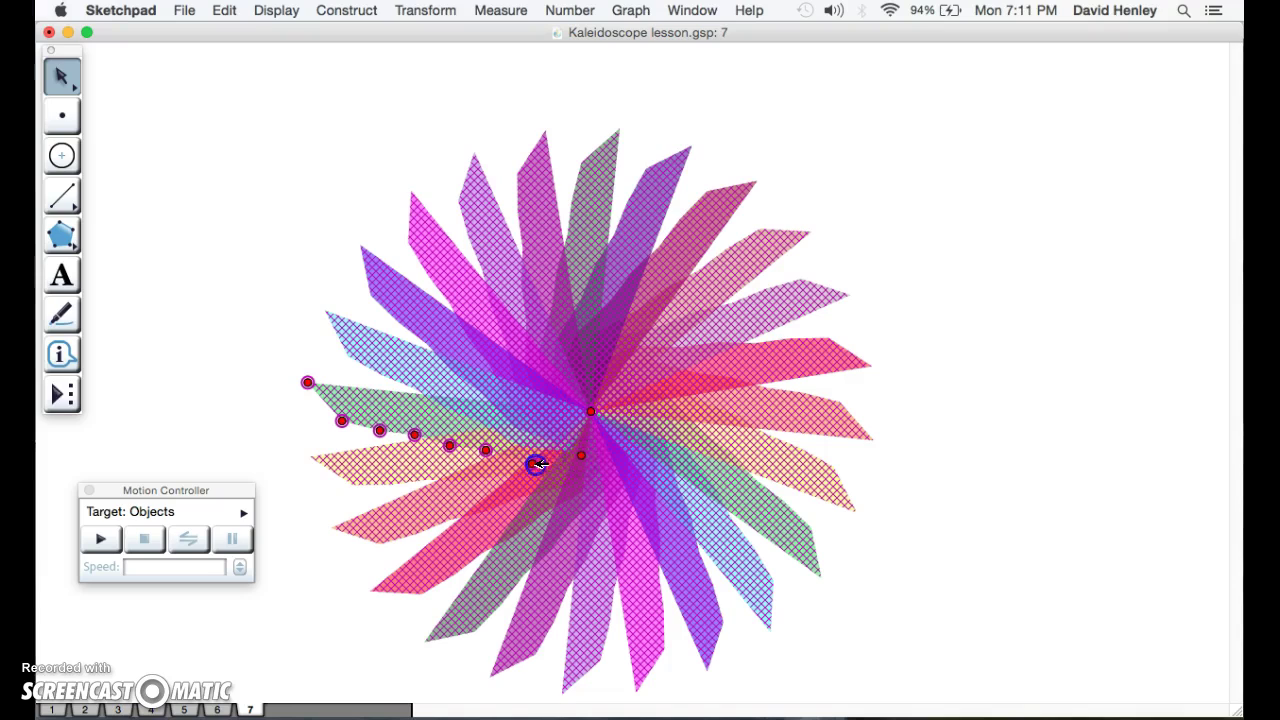
pyautogui.click(594, 415)
pyautogui.click(488, 451)
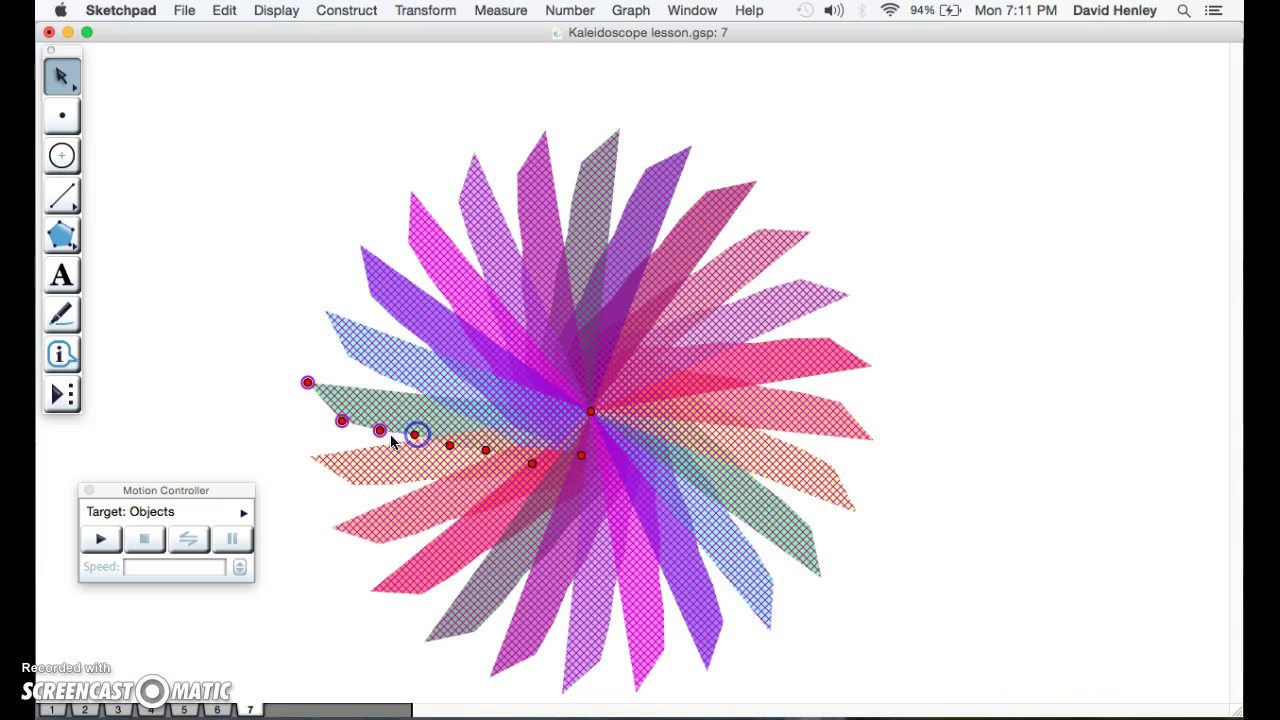
pyautogui.click(309, 381)
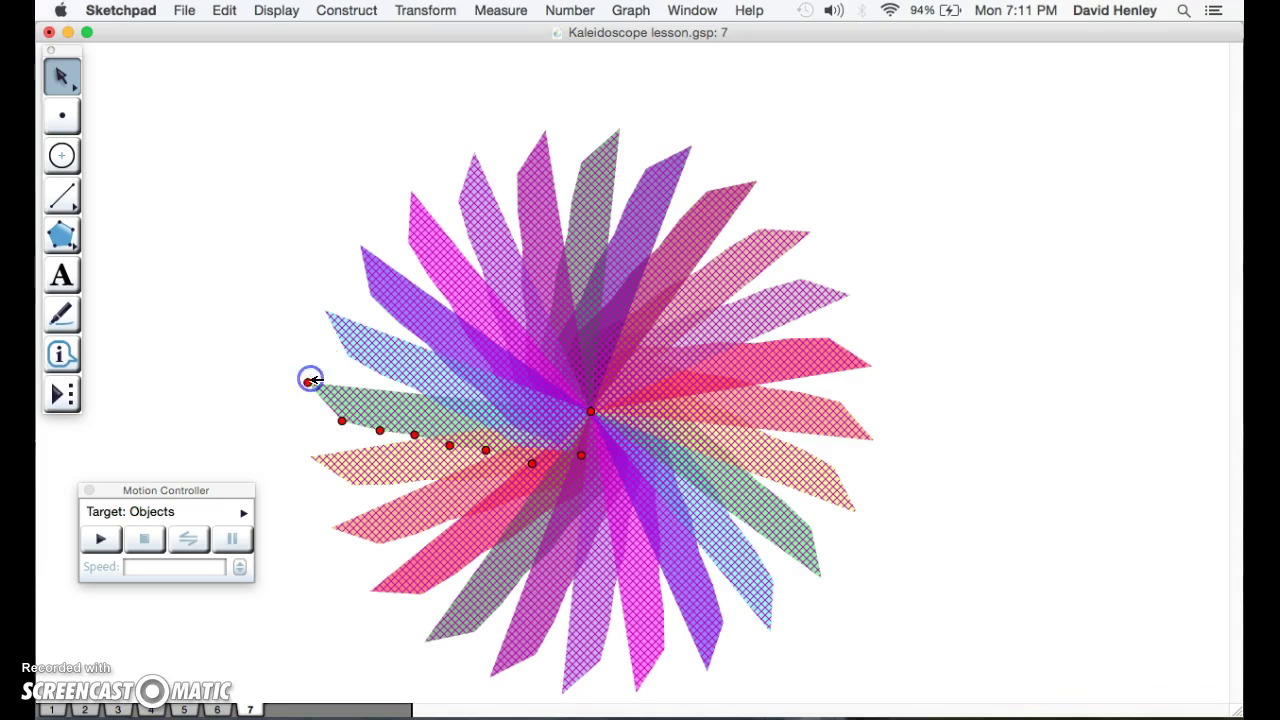
# Dilate the selected polygons by scale factor 1/2 about centre A
pyautogui.click(368, 250)
pyautogui.click(425, 10)
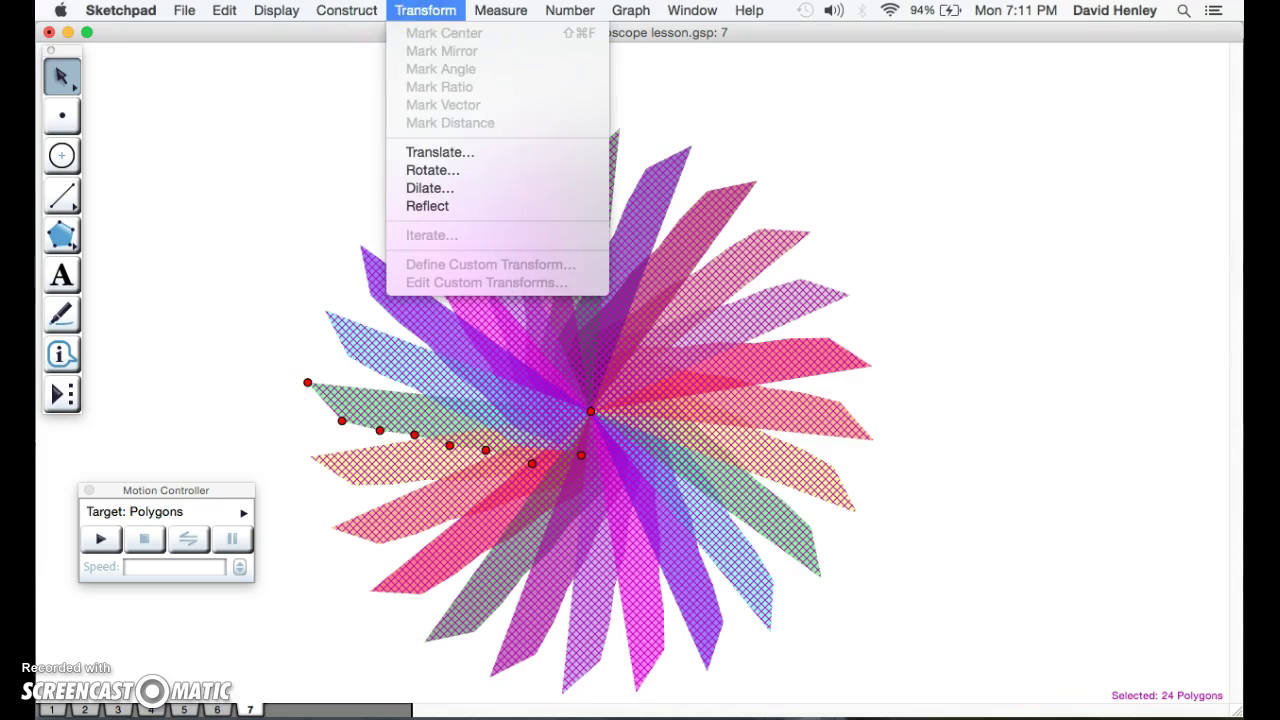
pyautogui.moveTo(428, 18); pyautogui.dragTo(442, 187)
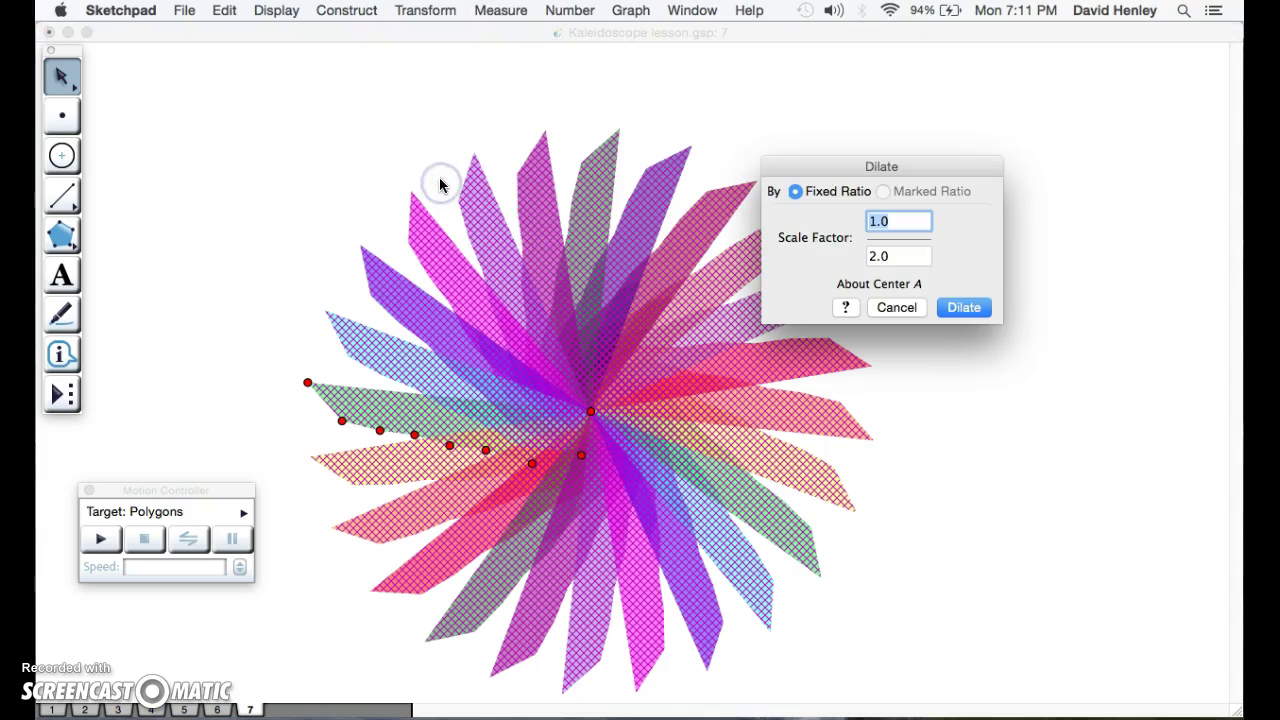
pyautogui.click(960, 307)
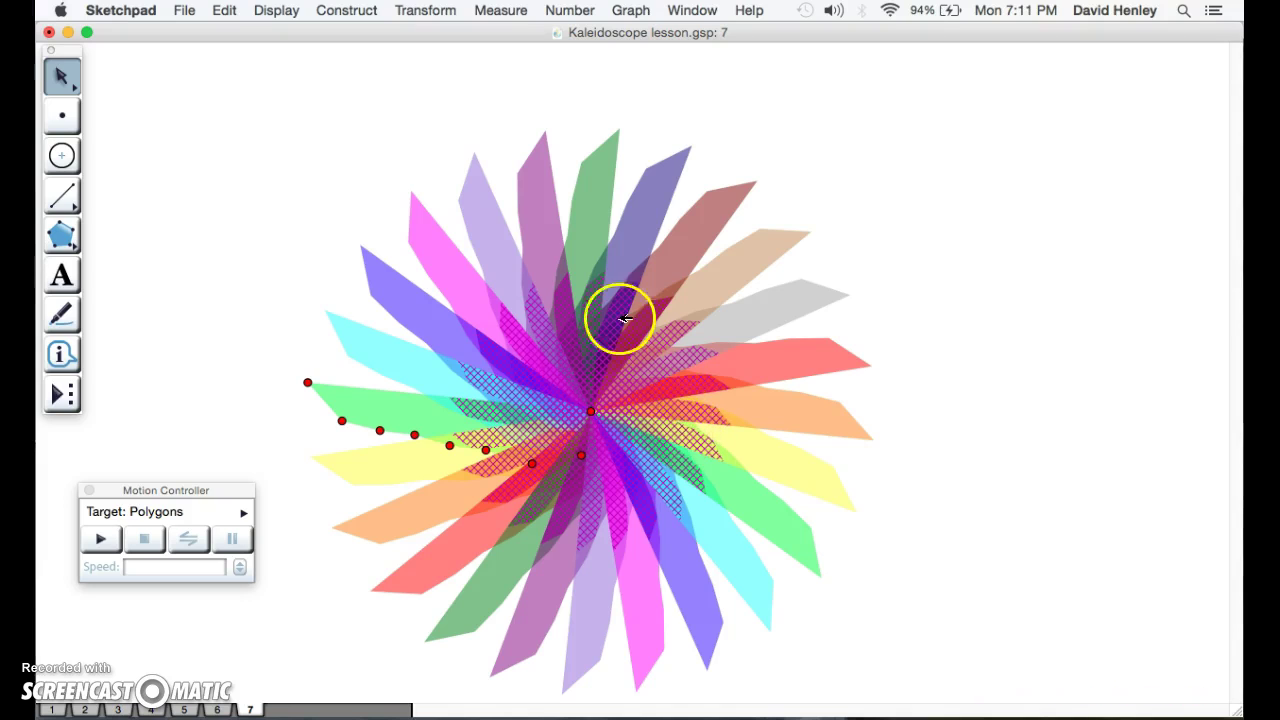
# Translate the half-size copy 9 cm at 90°
pyautogui.click(425, 10)
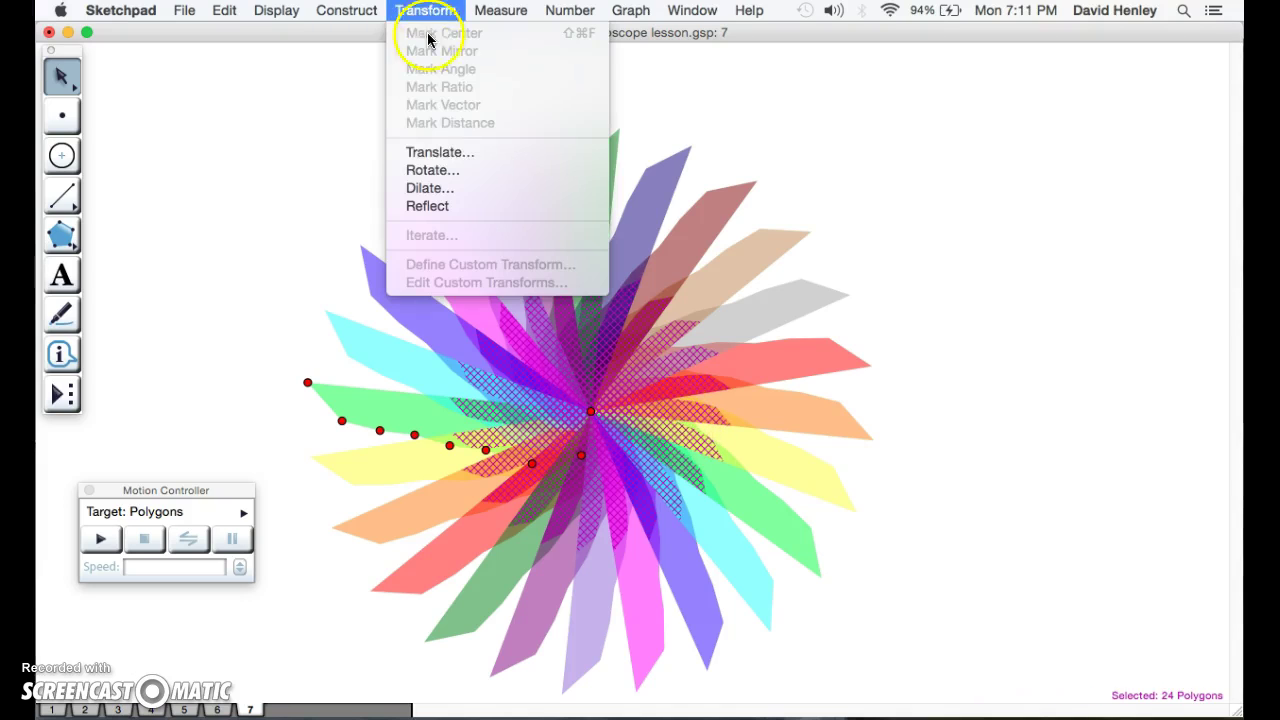
pyautogui.click(441, 154)
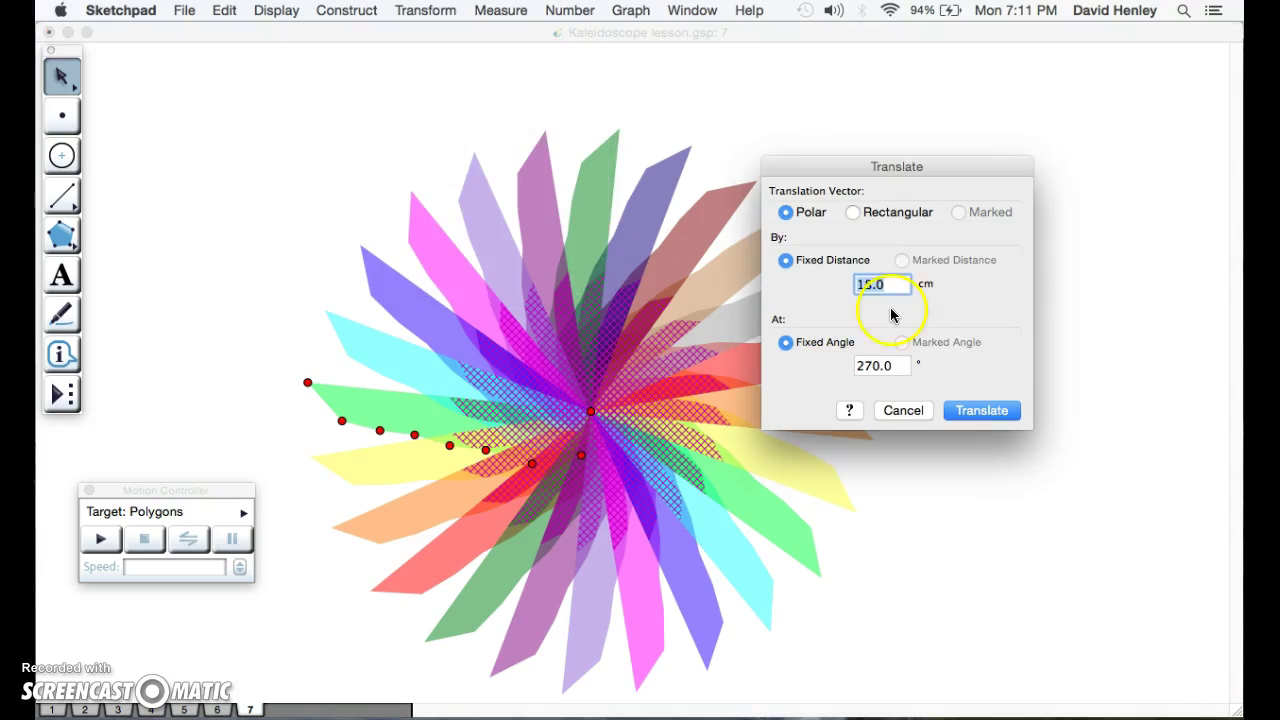
pyautogui.write('9')
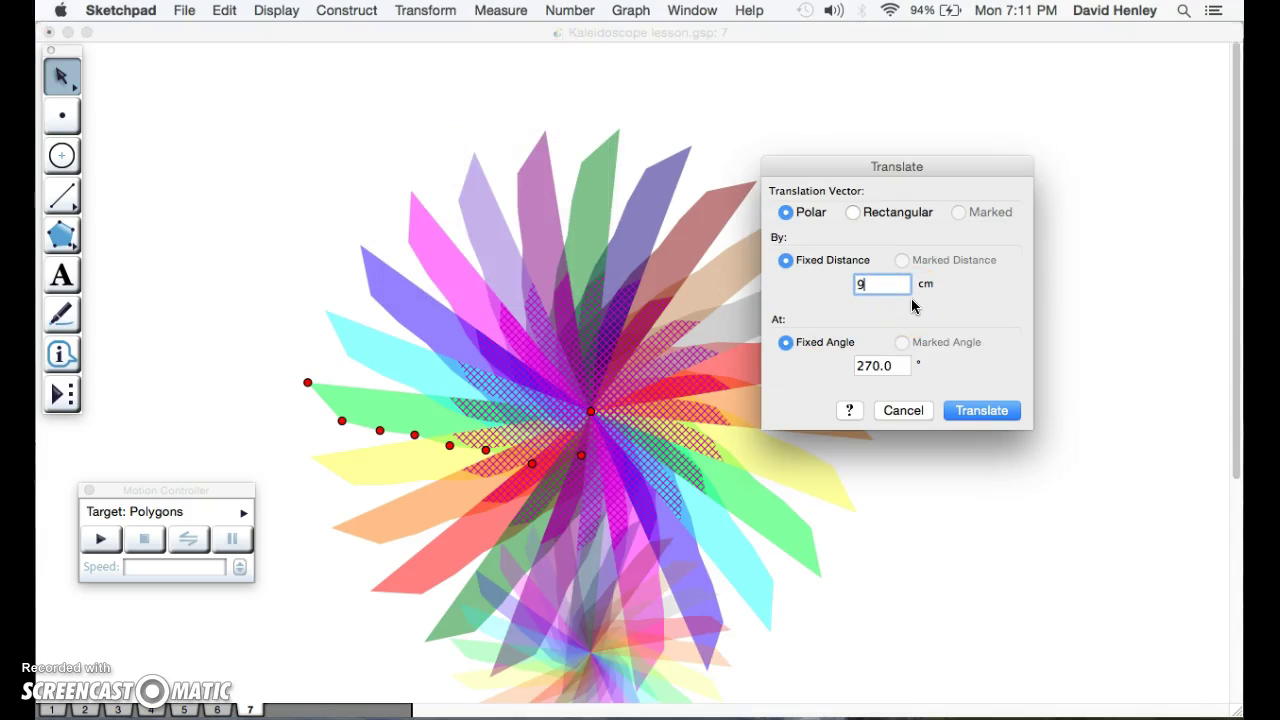
pyautogui.click(891, 366)
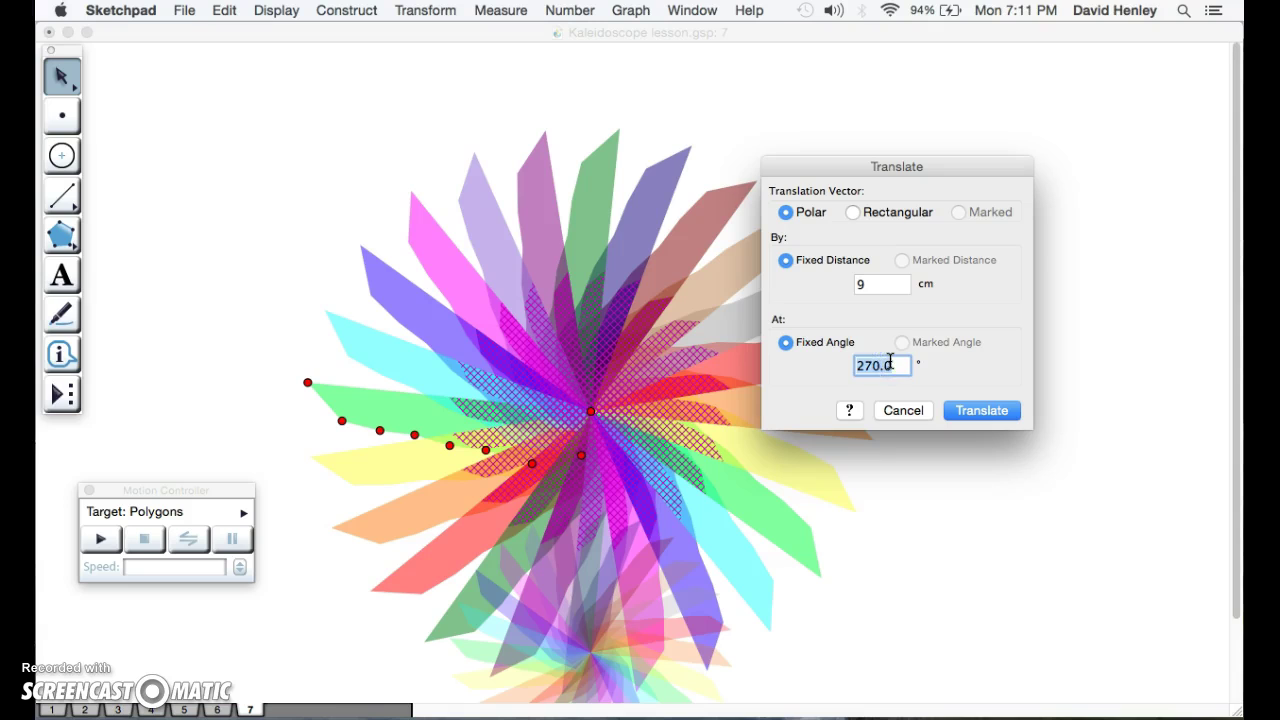
pyautogui.write('90')
pyautogui.click(978, 406)
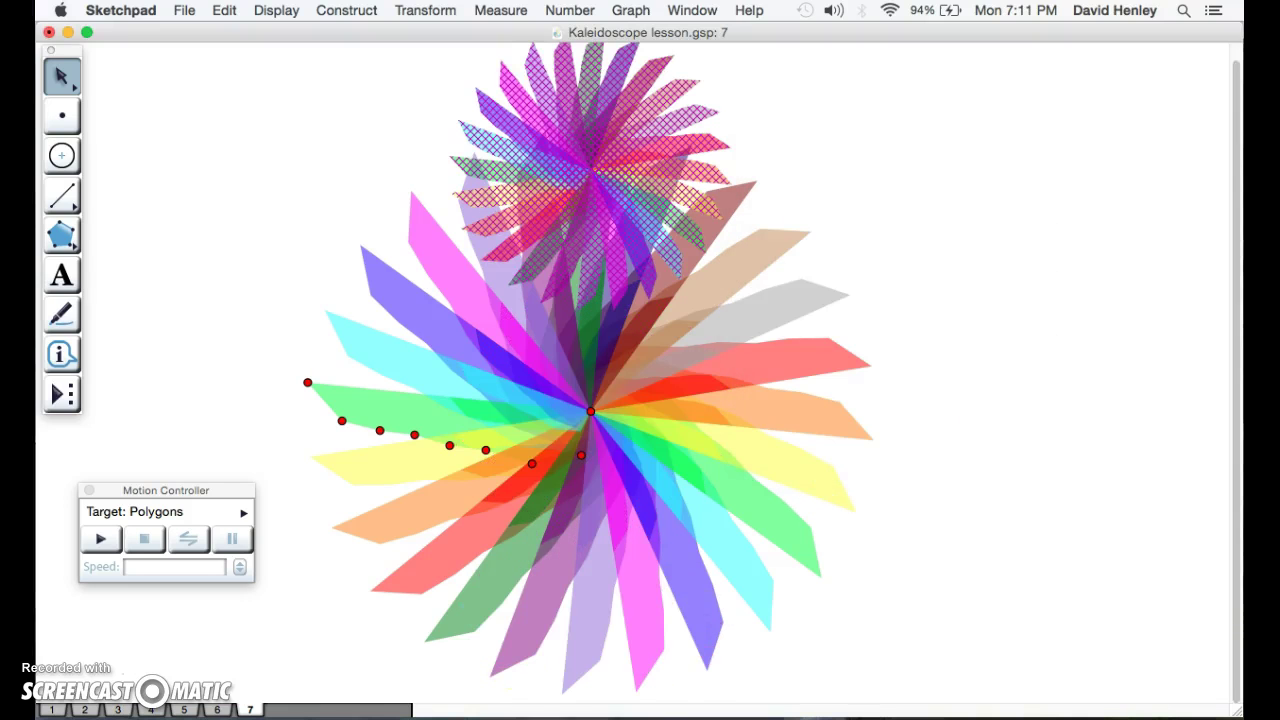
# Translate the raised copy 18 cm at 270°, then deselect everything
pyautogui.click(425, 10)
pyautogui.click(446, 151)
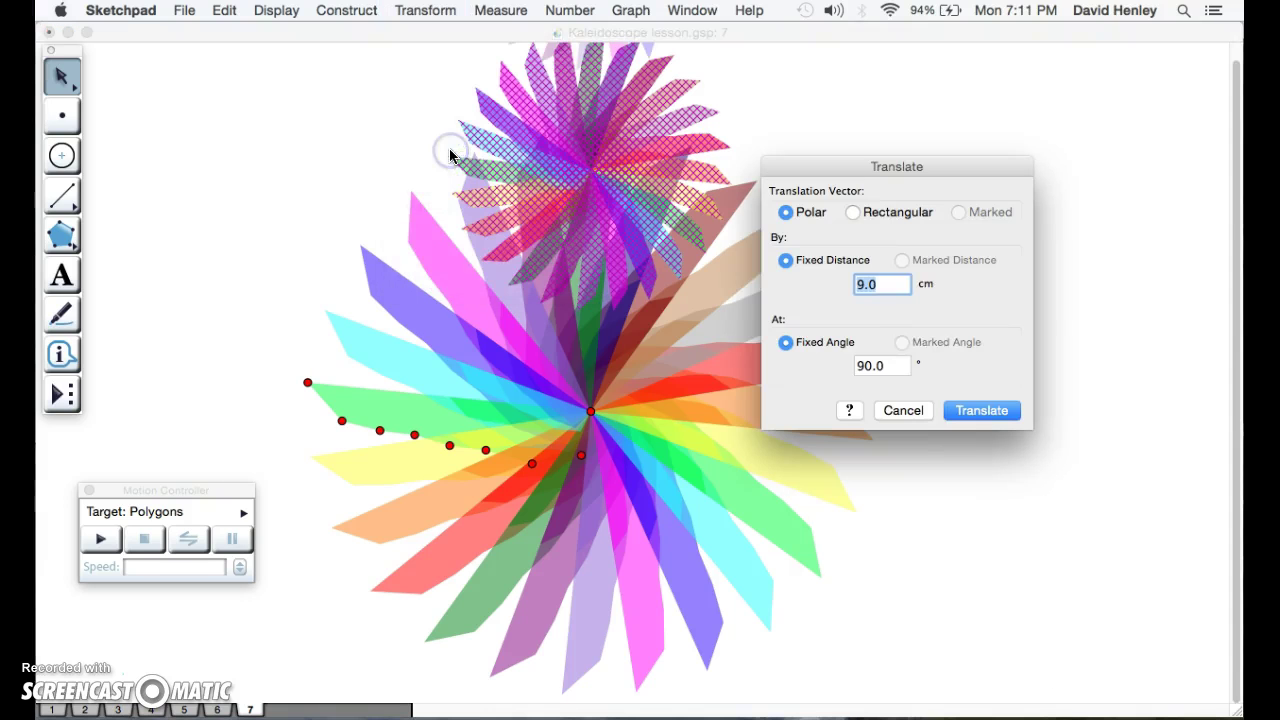
pyautogui.write('18')
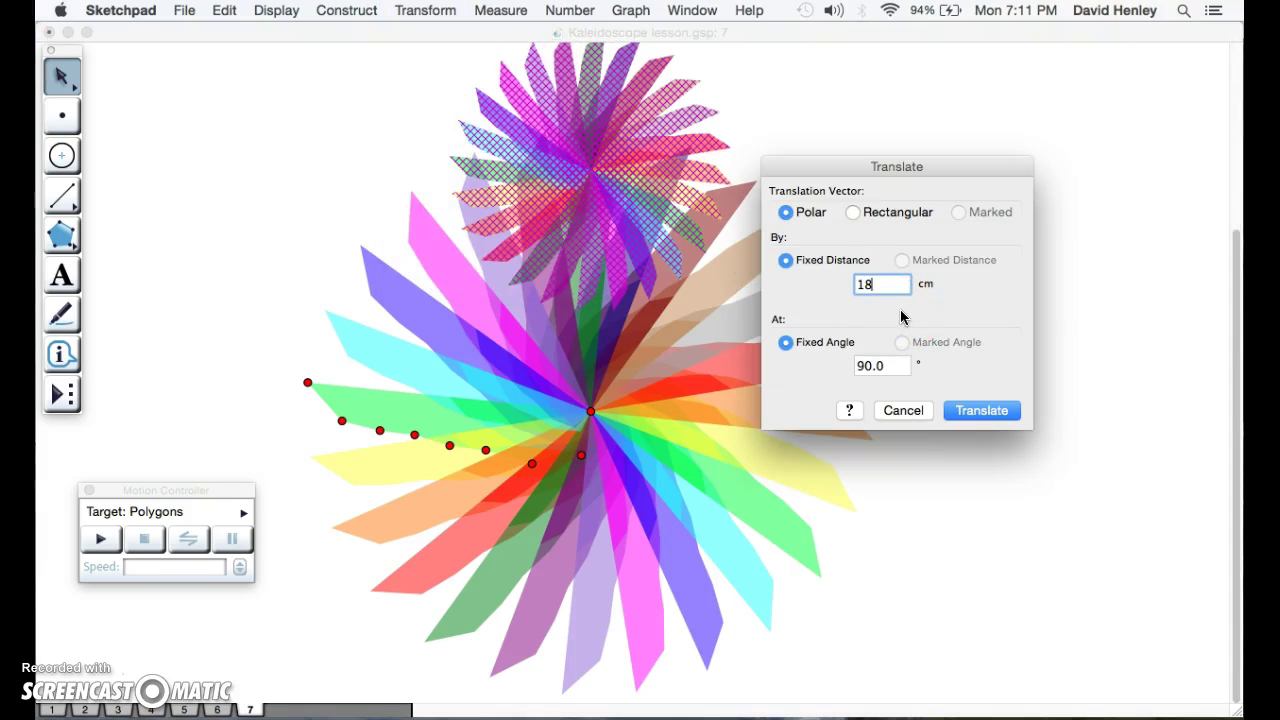
pyautogui.click(890, 365)
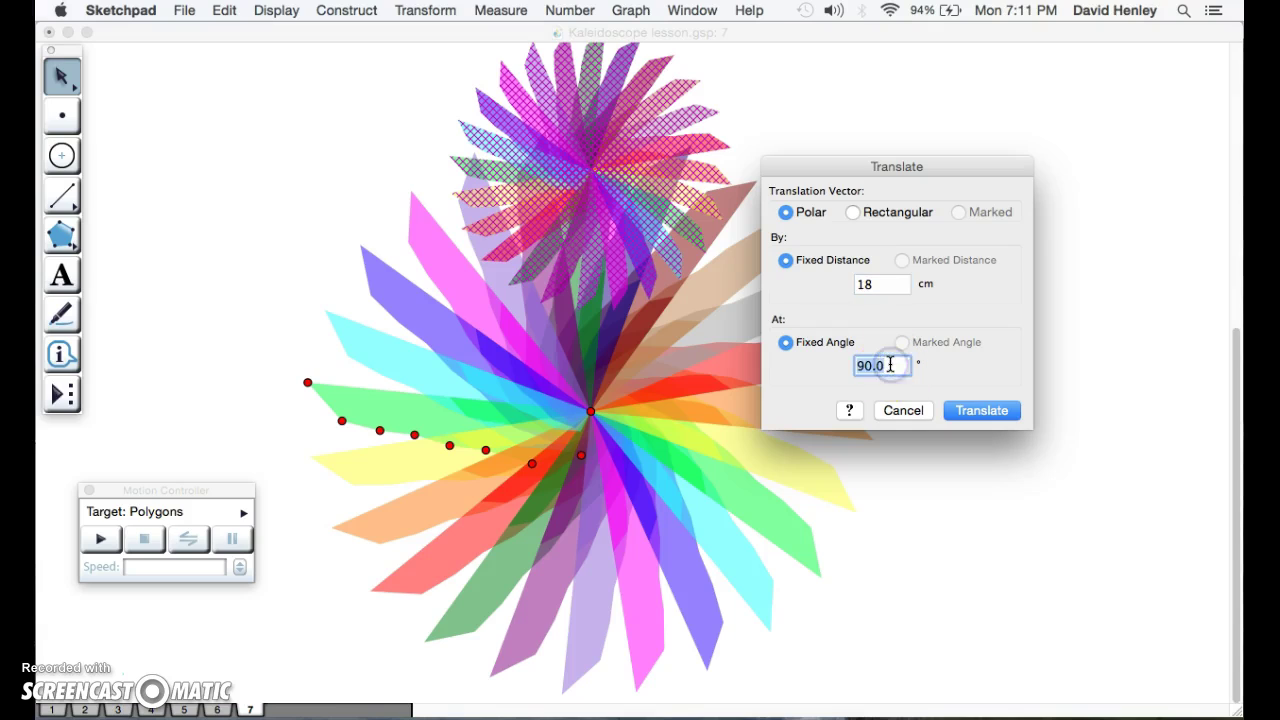
pyautogui.write('2')
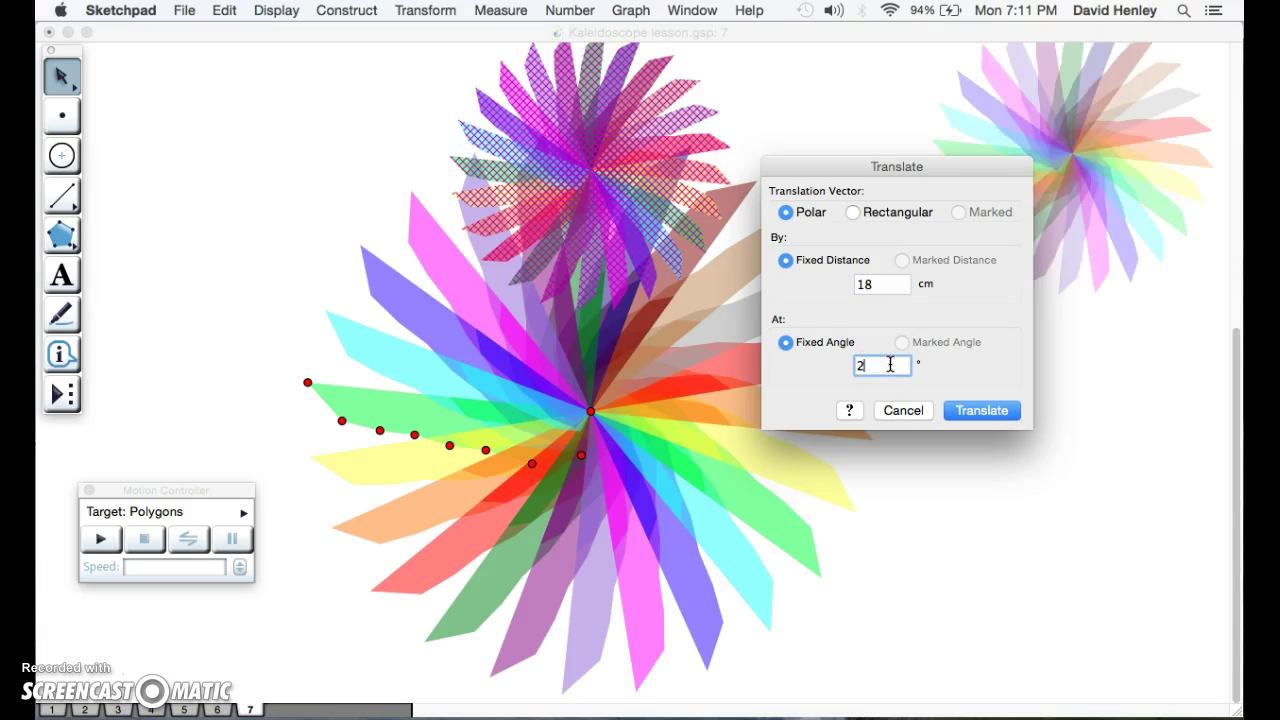
pyautogui.write('70')
pyautogui.click(988, 411)
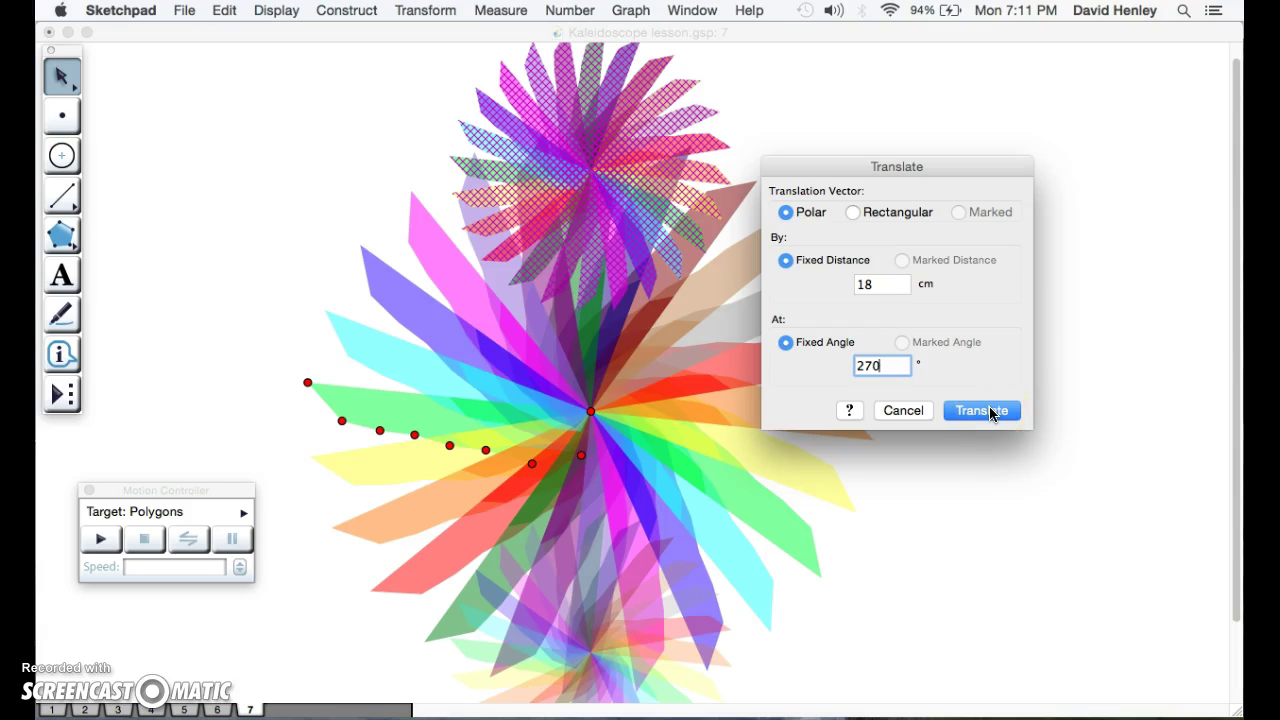
pyautogui.click(944, 342)
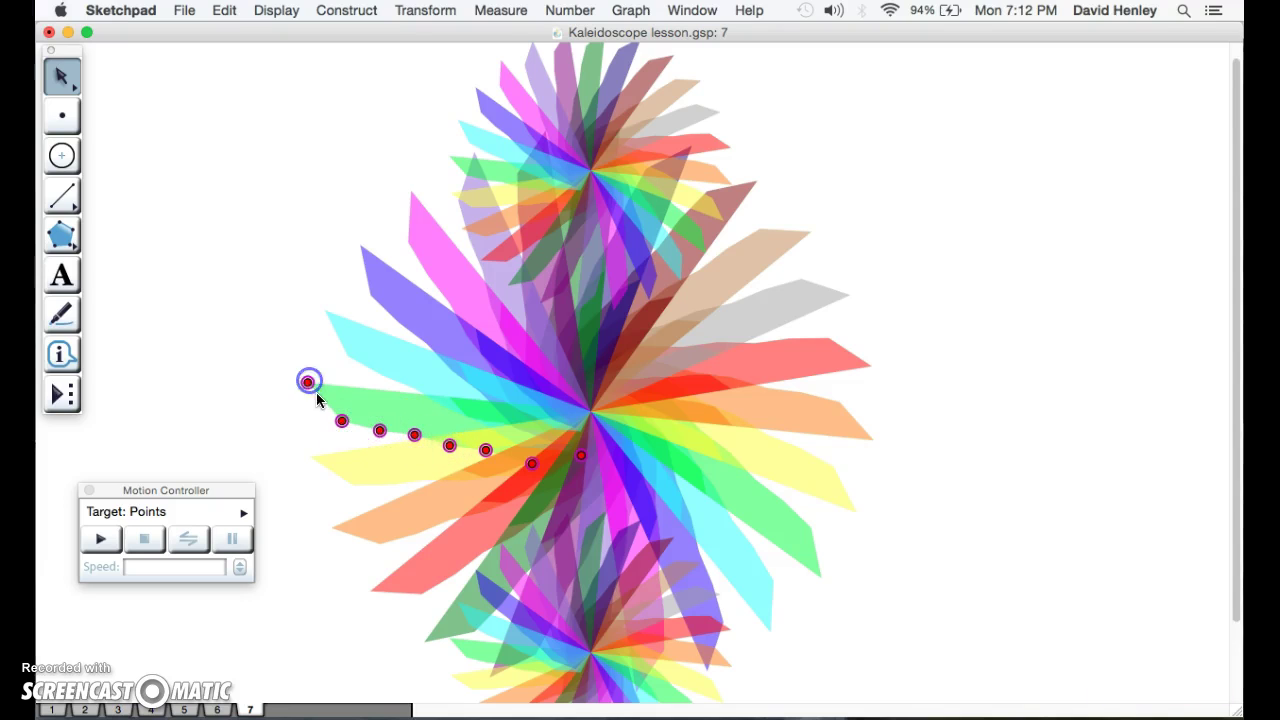
# Animate the eight selected points and raise the Motion Controller speed to 16.0
pyautogui.click(224, 10)
pyautogui.moveTo(276, 10)
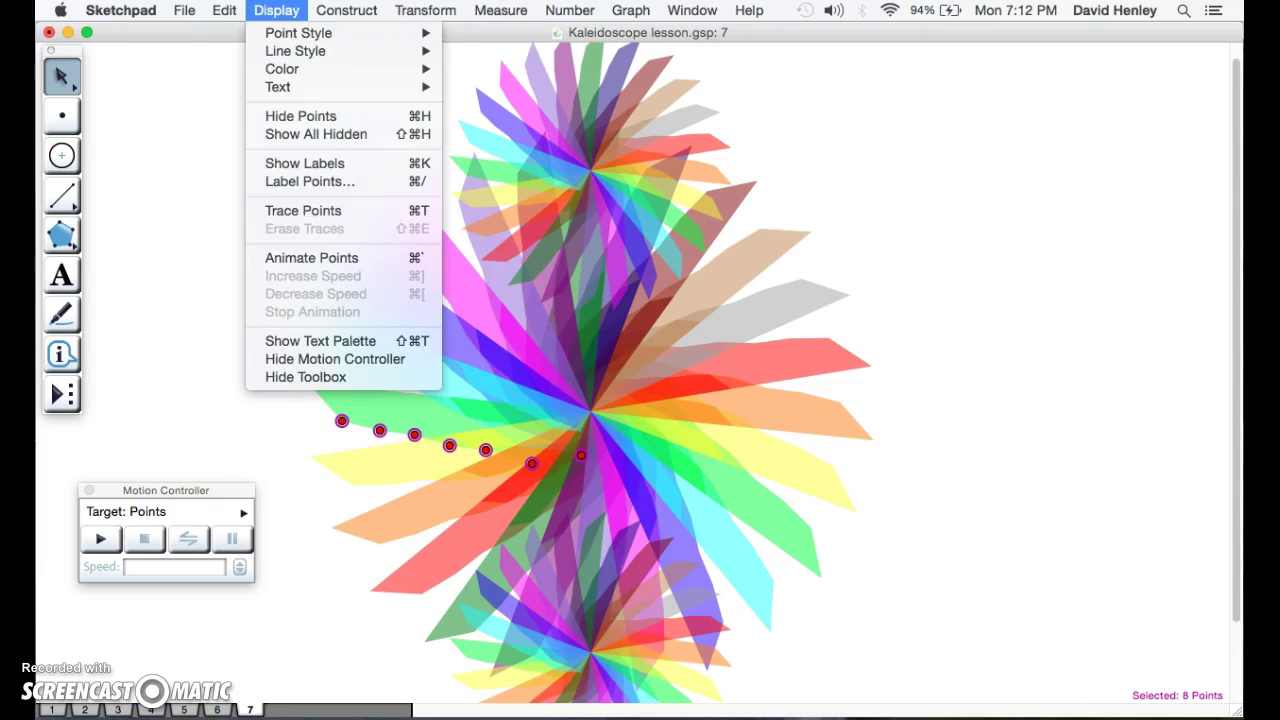
pyautogui.click(299, 258)
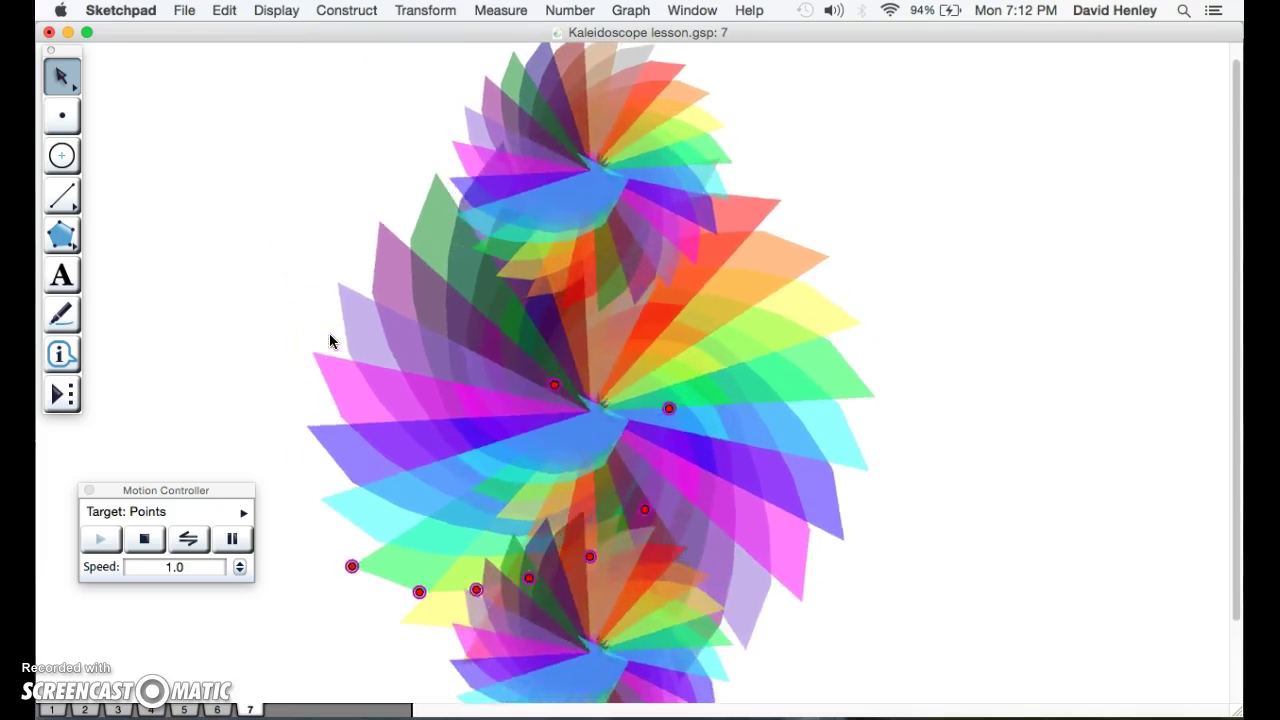
pyautogui.click(330, 335)
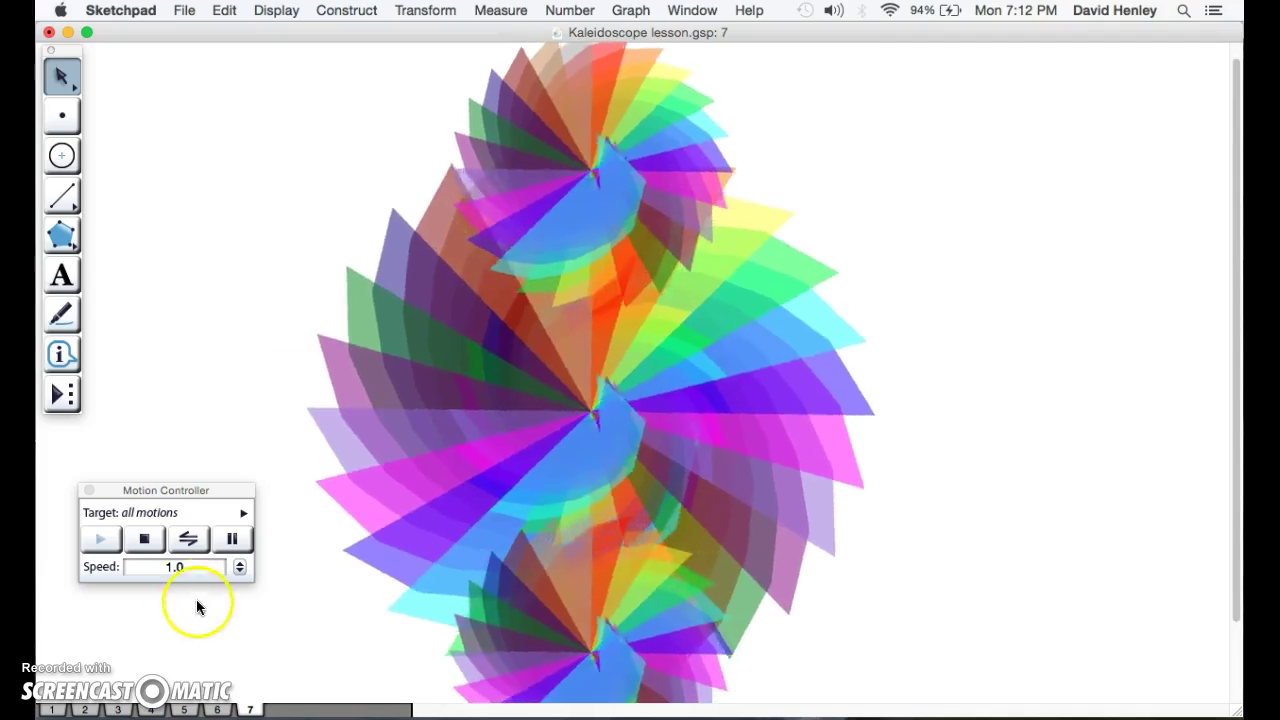
pyautogui.click(240, 563)
pyautogui.moveTo(240, 566); pyautogui.dragTo(240, 566)
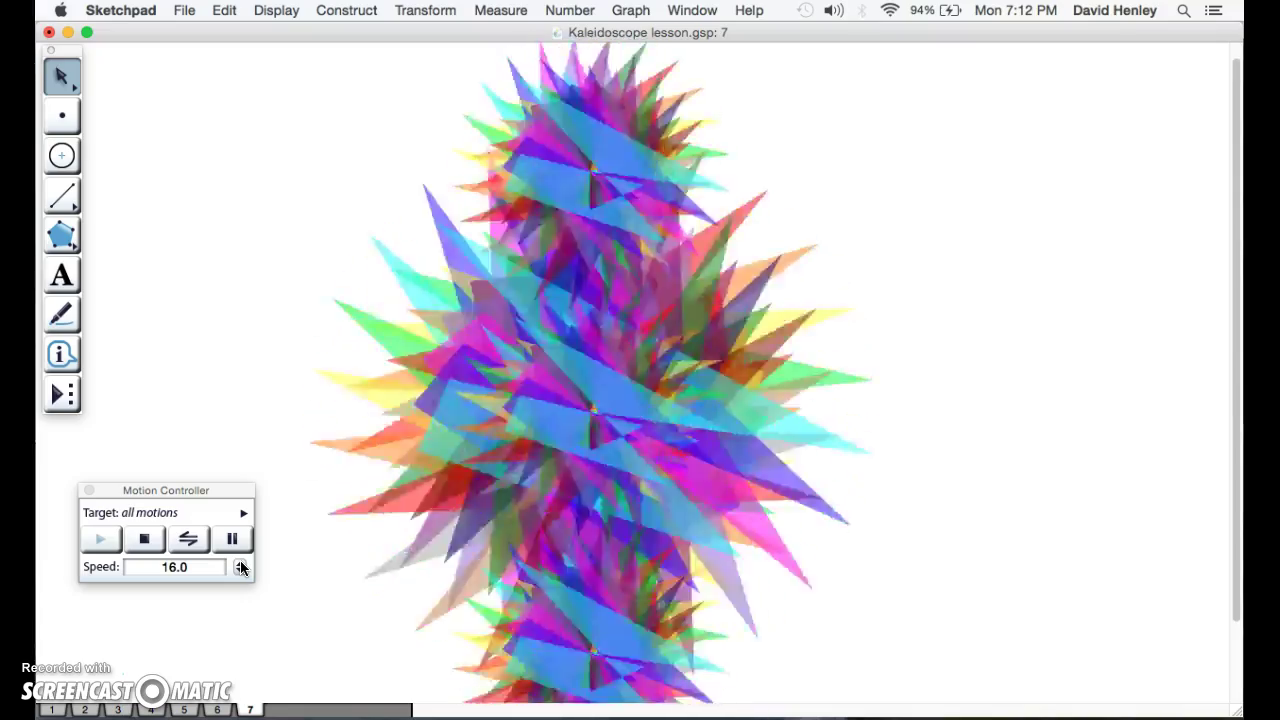